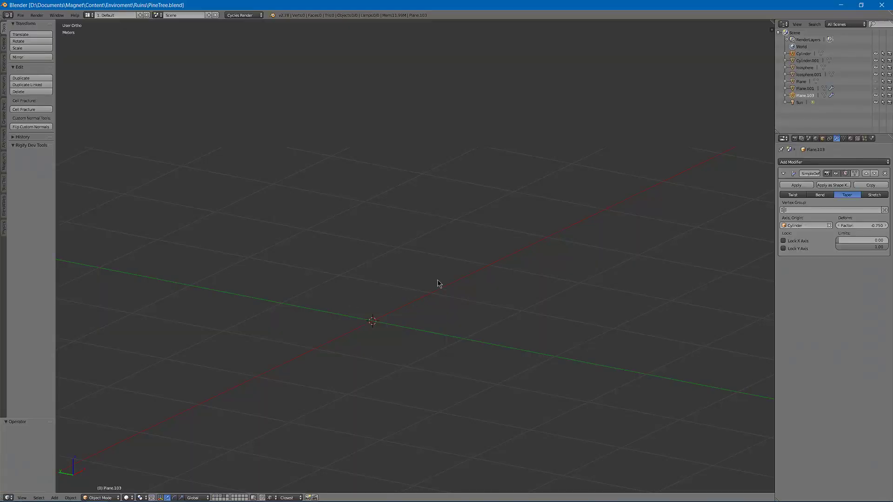
Add a cylinder mesh with 8 vertices.
key(shift+a)
mouse_move(396, 288)
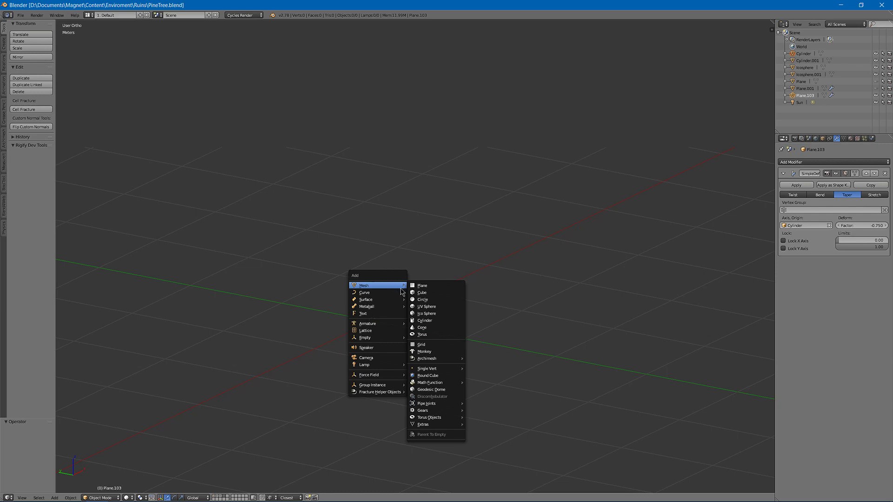
click(434, 321)
click(36, 437)
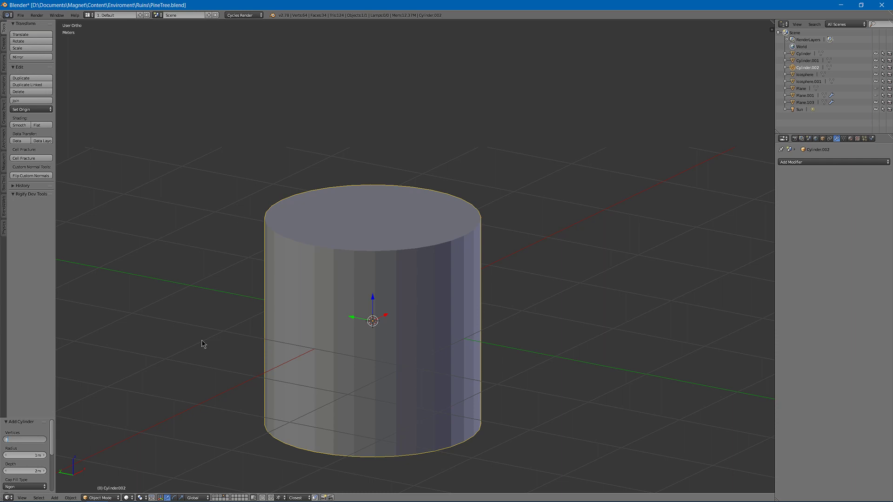
text(8)
key(Return)
Scale the whole cylinder mesh down to about 0.096 in Edit Mode.
middle_drag(277, 252, 509, 226)
key(Tab)
key(s)
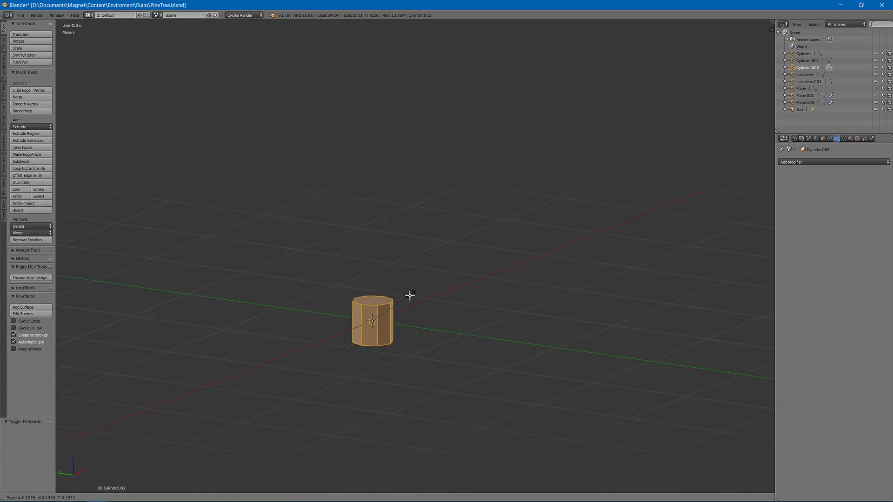
click(395, 315)
Delete the bottom face of the cylinder in face select mode.
middle_drag(395, 315, 383, 247)
key(ctrl+Tab)
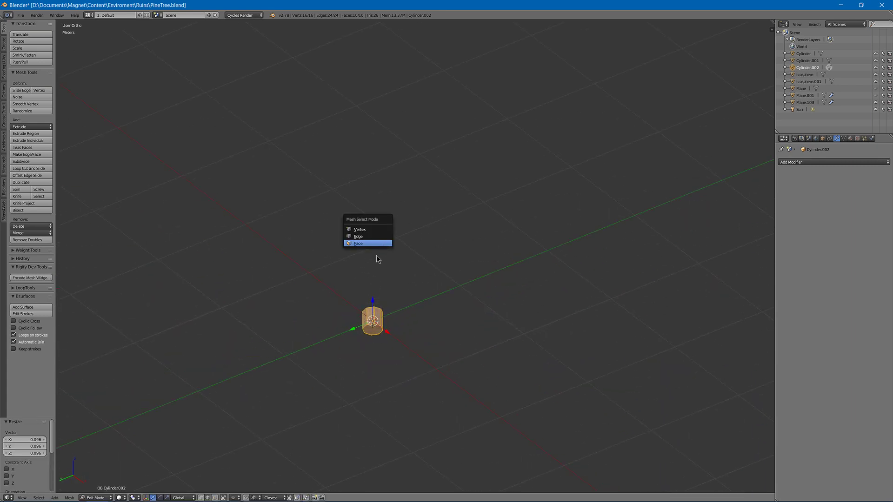
click(371, 244)
right_click(373, 312)
key(x)
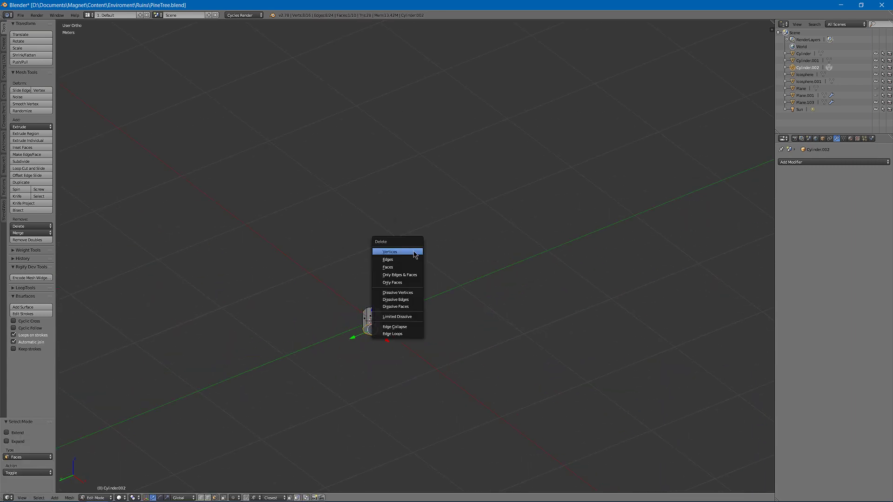
click(400, 267)
middle_drag(401, 265, 369, 293)
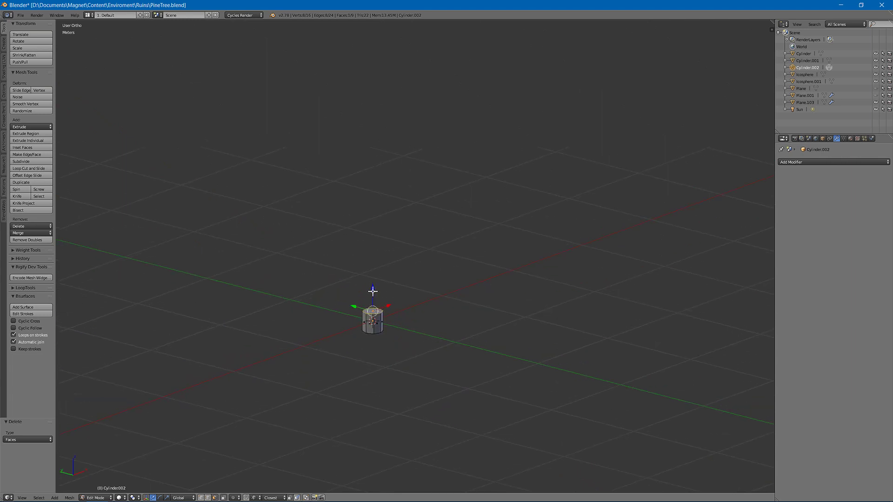
Raise the cylinder's top face along Z to form a tall, thin trunk.
drag(372, 291, 384, 476)
scroll(397, 387, down, 3)
middle_drag(388, 371, 378, 223)
key(g)
key(z)
click(370, 100)
Add three evenly spaced horizontal loop cuts along the trunk.
key(ctrl+r)
scroll(368, 224, up, 1)
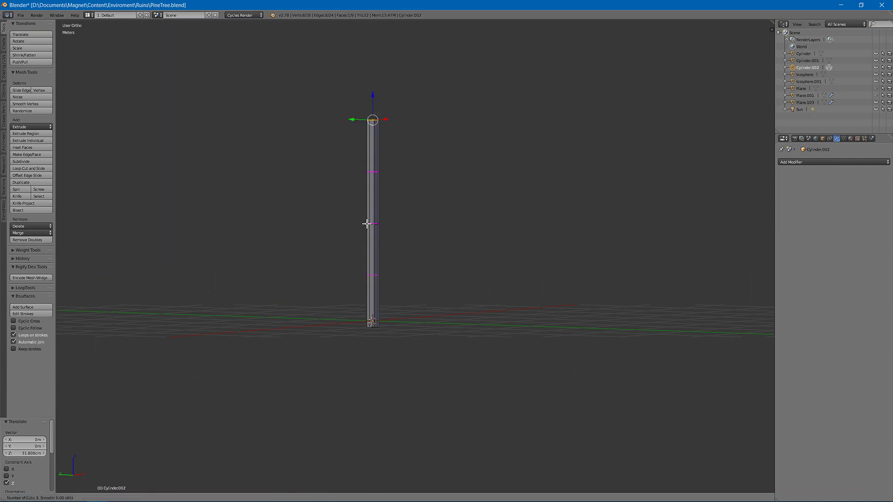
click(367, 223)
right_click(367, 223)
middle_drag(366, 140, 383, 152)
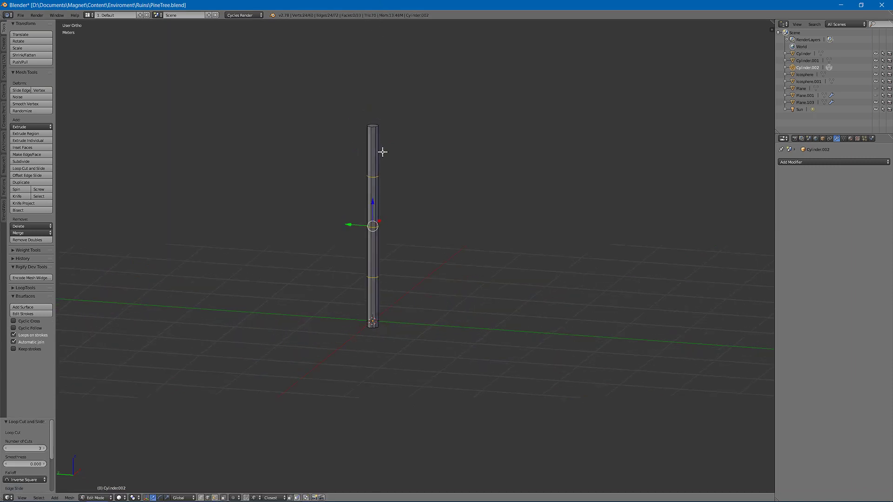
Merge the trunk's top face at its center to form a pointed tip.
key(ctrl+Tab)
click(356, 91)
right_click(373, 126)
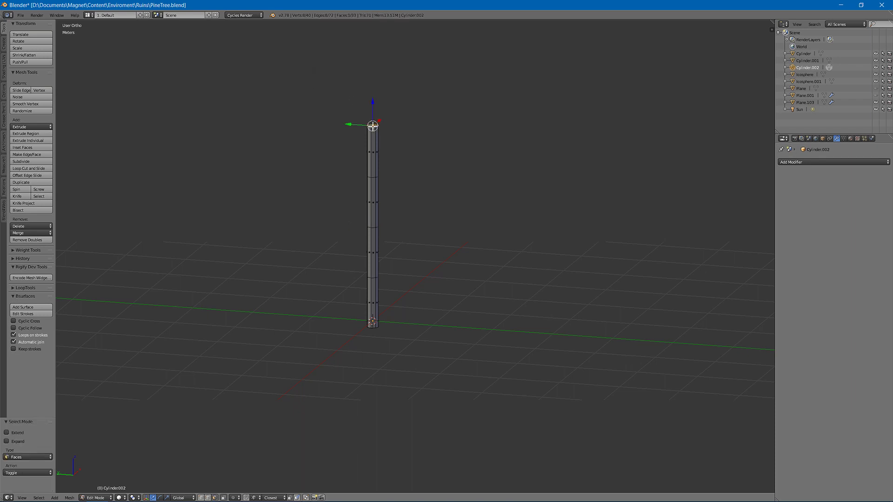
key(alt+m)
click(409, 113)
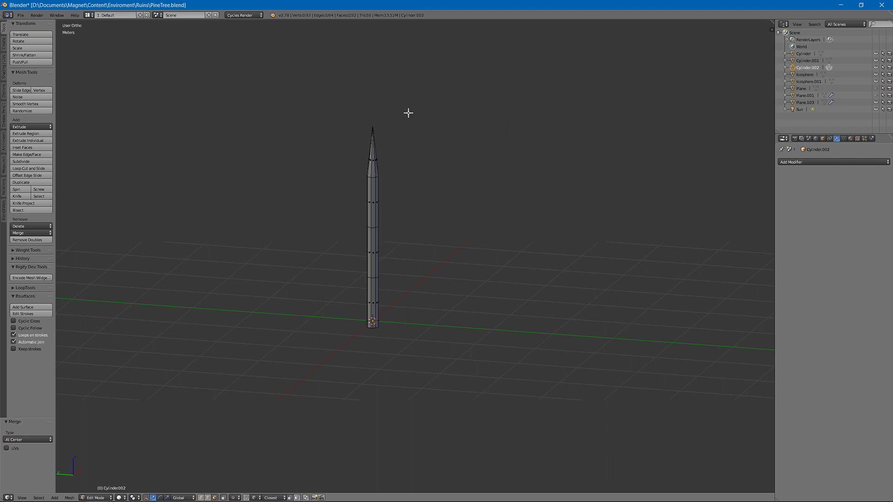
middle_drag(384, 150, 393, 150)
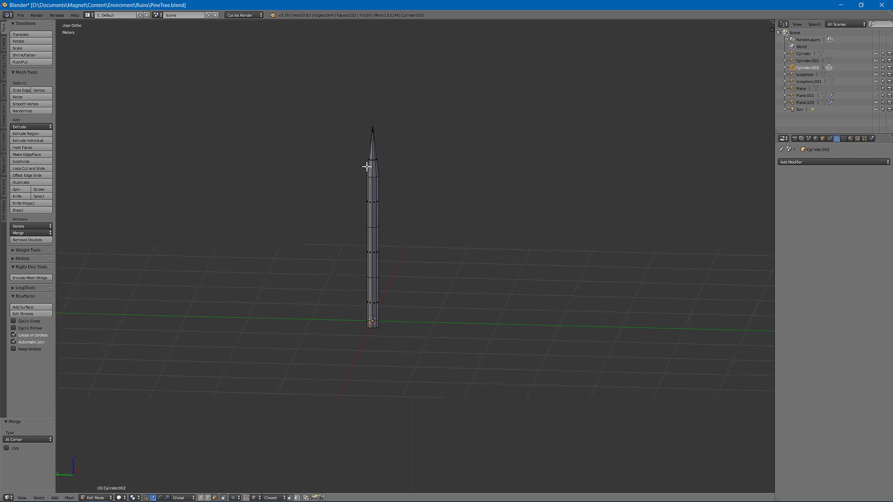
Scale the uppermost edge loop below the tip to about 0.711.
key(ctrl+Tab)
click(366, 156)
alt+right_click(370, 177)
key(s)
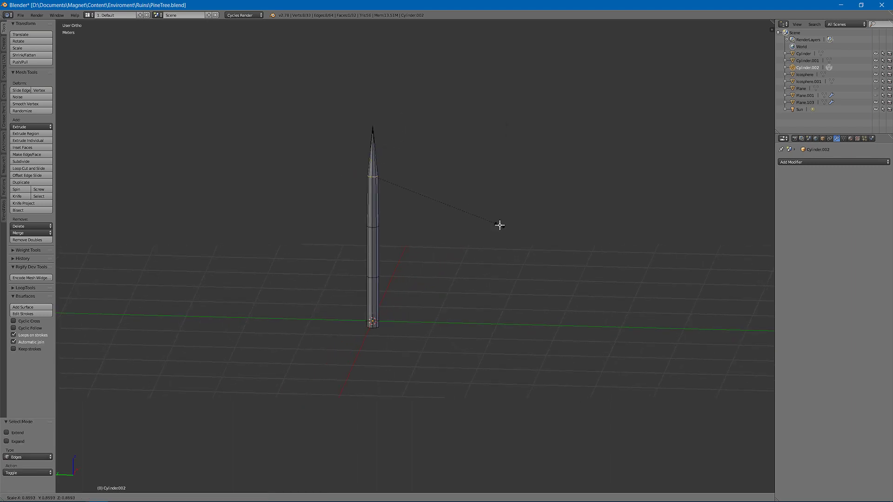
click(477, 222)
Select the trunk's middle edge loop and scale it down slightly to continue the taper.
alt+right_click(374, 230)
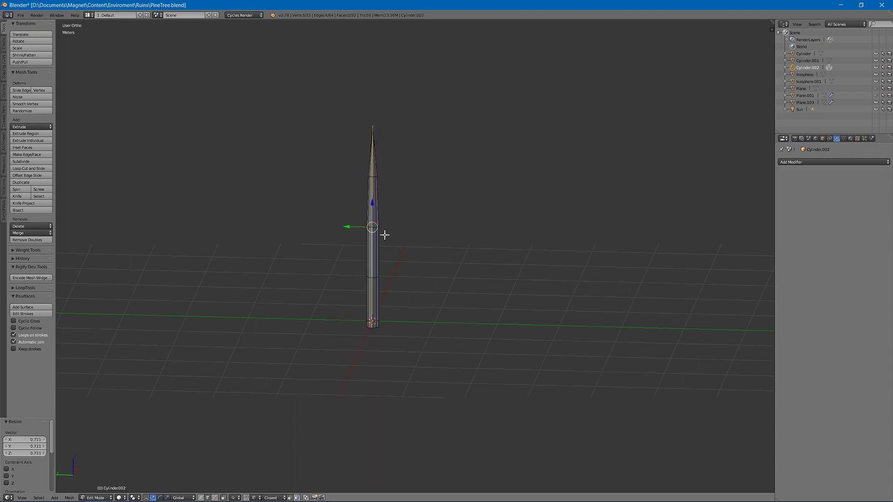
drag(372, 227, 369, 228)
alt+right_click(370, 227)
scroll(404, 227, up, 3)
key(s)
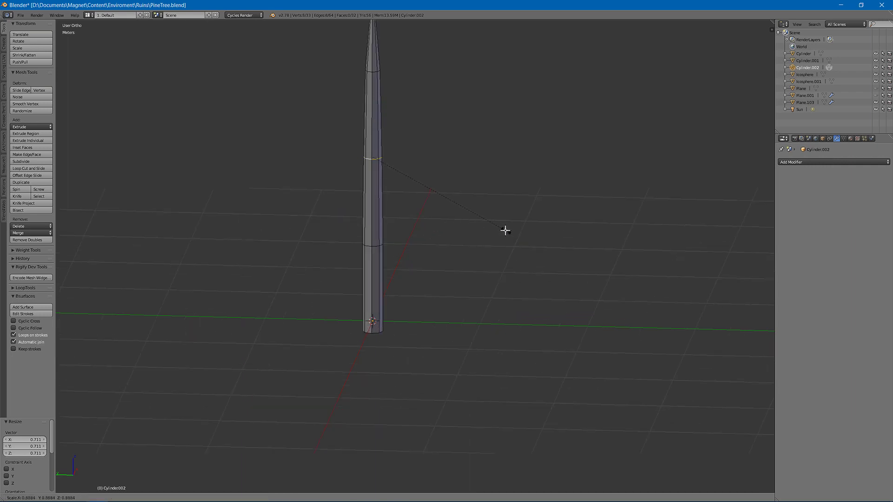
click(496, 226)
Scale the trunk's lowest inner edge loop to about 0.949.
middle_drag(353, 223, 369, 278)
alt+right_click(346, 347)
key(s)
click(494, 321)
Pull one vertex of the trunk's bottom rim outward in the horizontal plane to flare the base.
middle_drag(495, 321, 390, 348)
scroll(396, 358, up, 1)
shift+middle_drag(356, 382, 384, 247)
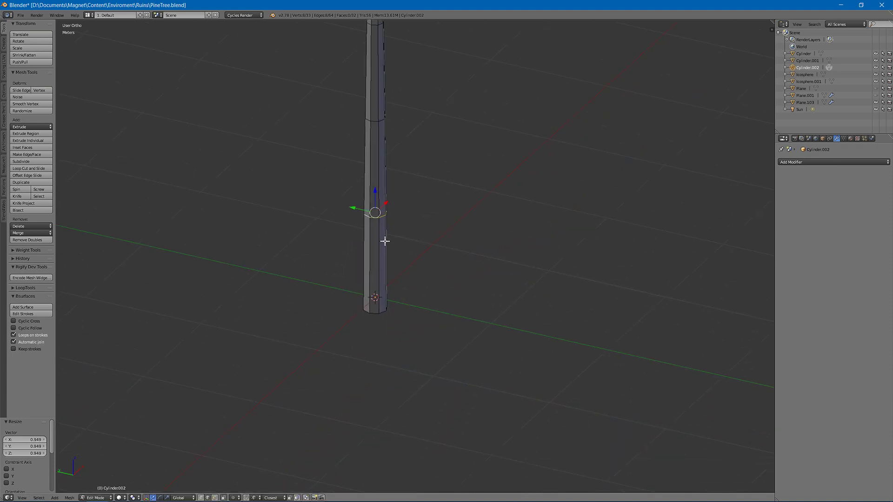
key(ctrl+Tab)
click(367, 266)
right_click(379, 314)
scroll(380, 317, up, 4)
middle_drag(381, 318, 395, 347)
key(g)
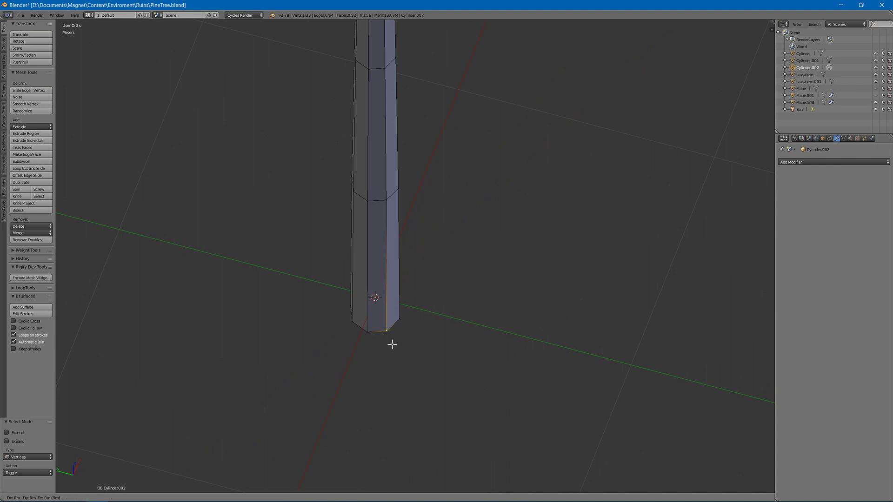
key(shift+z)
click(375, 348)
Pull a second bottom rim vertex outward in the horizontal plane, locking Z.
middle_drag(375, 348, 347, 321)
key(g)
key(shift+z)
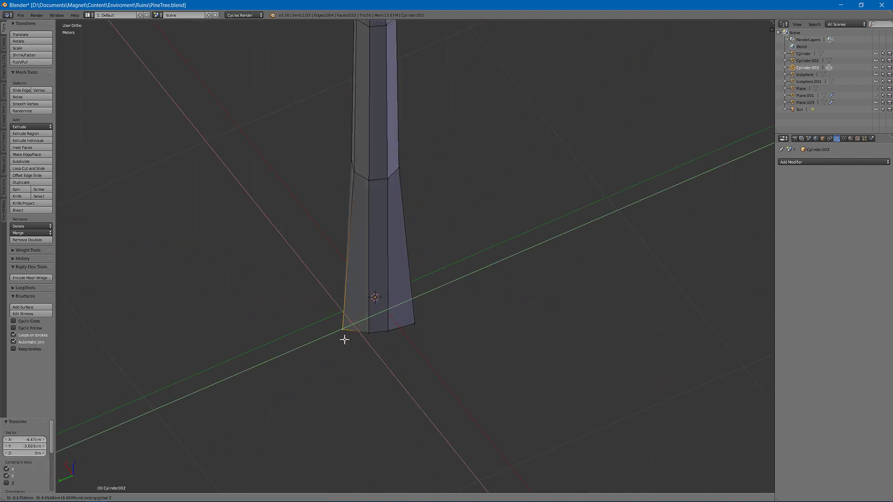
click(345, 337)
Add one loop cut just above the trunk's flared base.
key(ctrl+r)
click(355, 279)
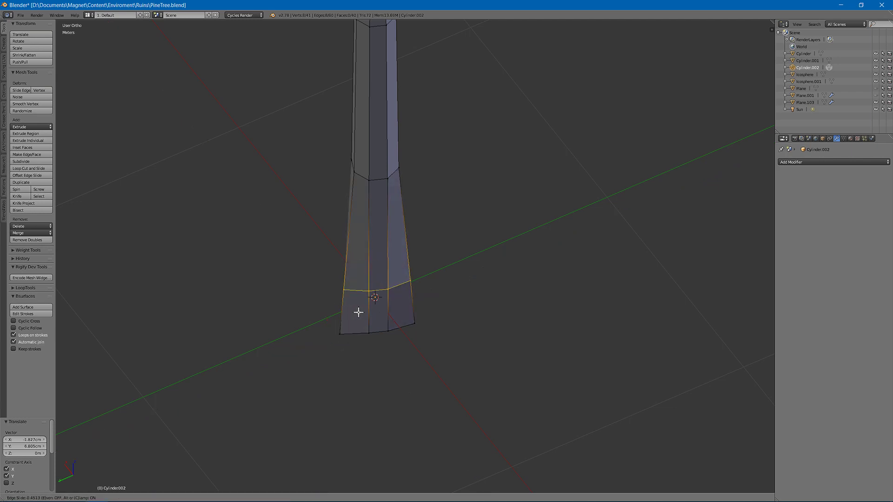
click(360, 304)
Move the two outlying vertices of the new loop inward along Y, the first by about 3.8 cm.
right_click(342, 279)
key(g)
key(y)
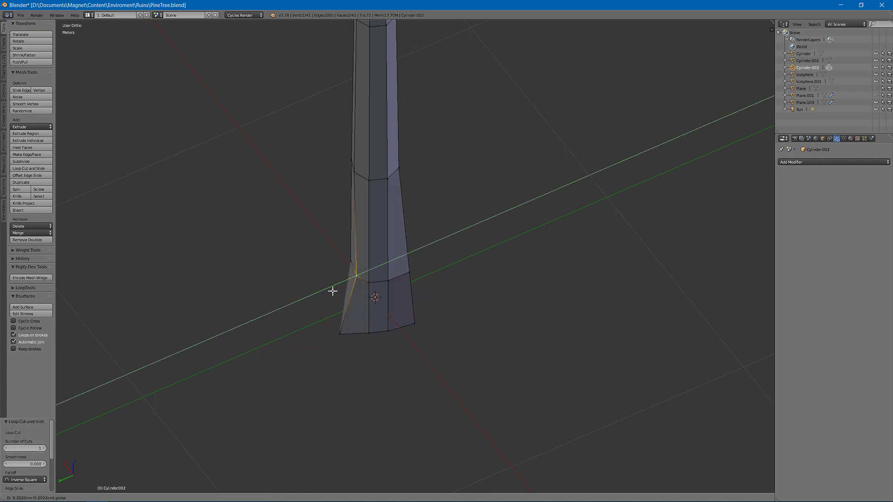
click(331, 293)
right_click(413, 274)
key(g)
key(y)
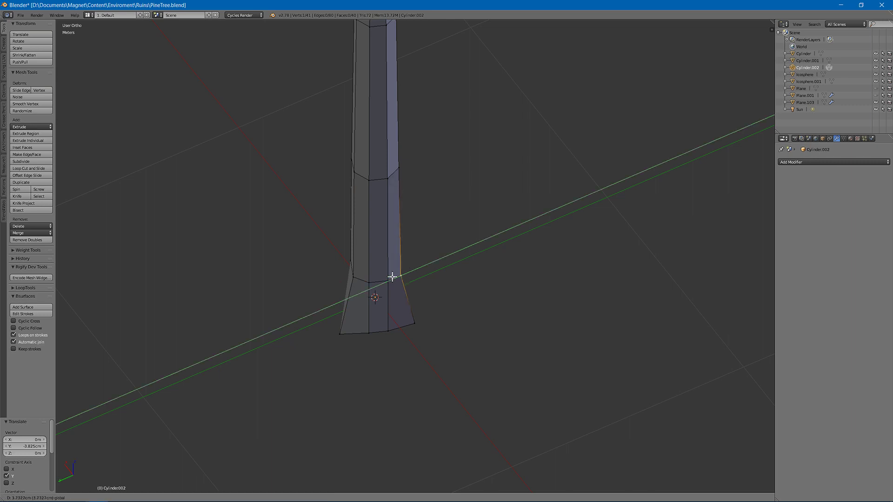
click(393, 277)
Pull another bottom rim vertex outward in the horizontal plane to form a third root flare.
middle_drag(342, 263, 455, 315)
key(Tab)
key(Tab)
key(e)
key(shift+z)
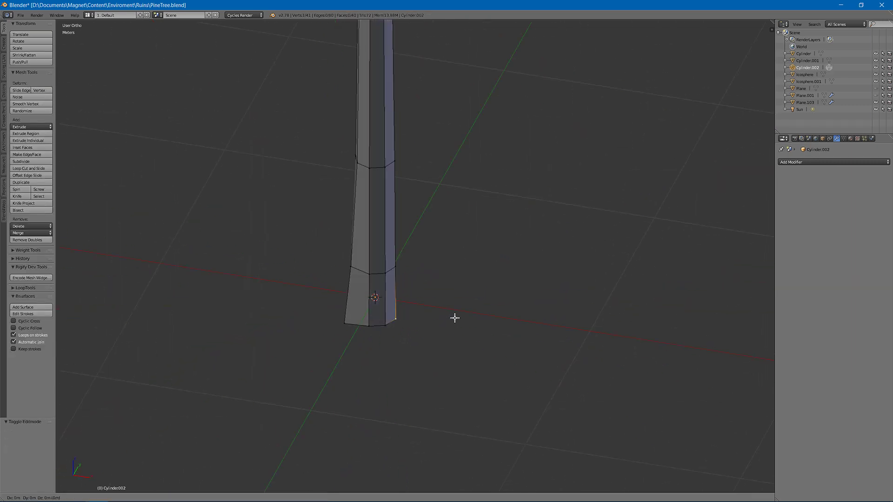
right_click(506, 330)
Return to Object Mode, shade the trunk smooth and deselect it.
key(Tab)
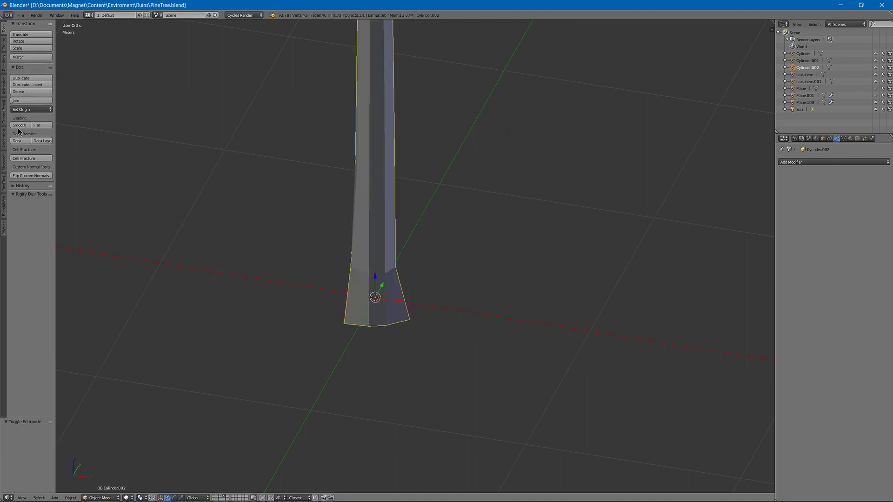
click(19, 126)
middle_drag(381, 276, 333, 166)
scroll(354, 181, down, 5)
key(a)
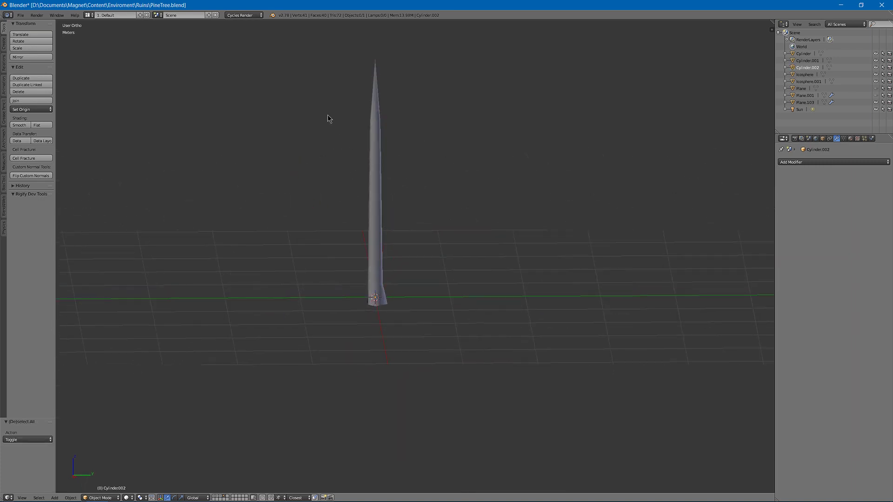
middle_drag(329, 118, 350, 244)
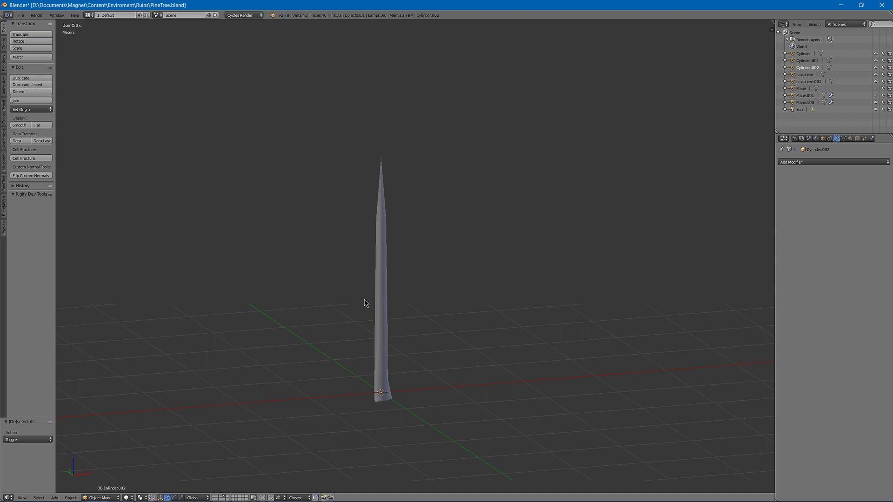
middle_drag(337, 291, 401, 344)
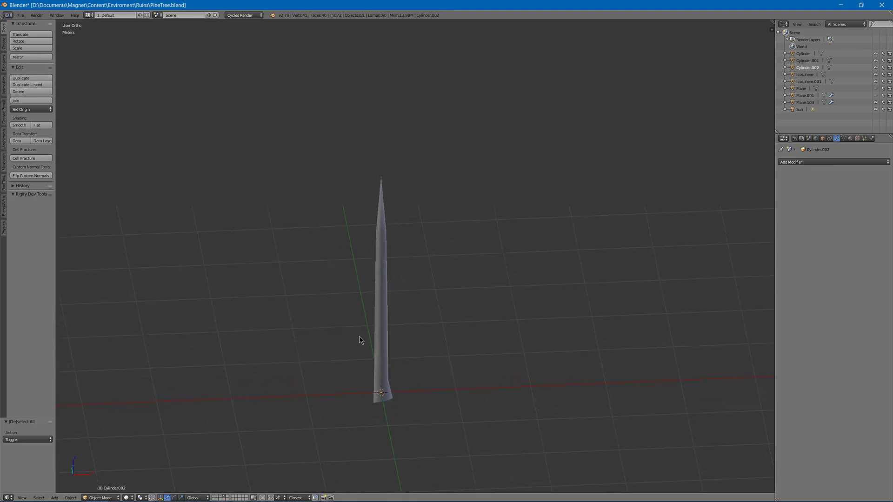
Add a plane at the trunk's base and scale its mesh to about 0.278.
key(shift+a)
mouse_move(360, 339)
click(418, 187)
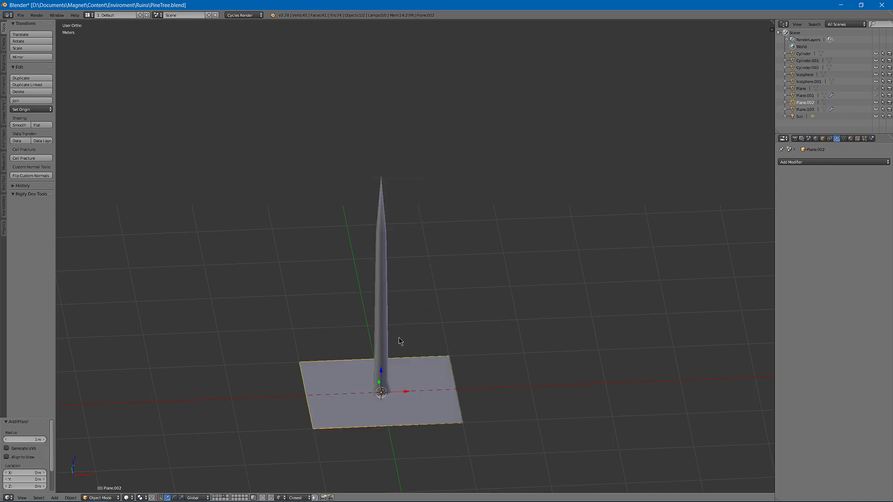
middle_drag(396, 343, 391, 343)
key(Tab)
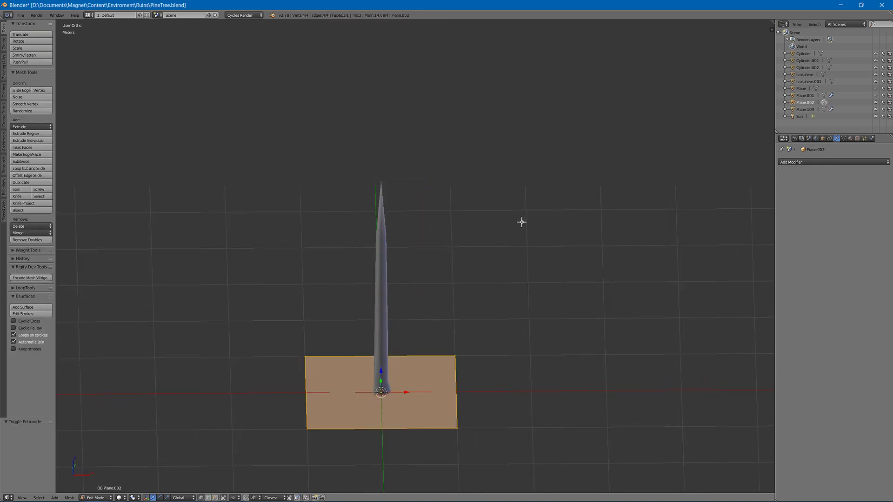
key(s)
click(393, 401)
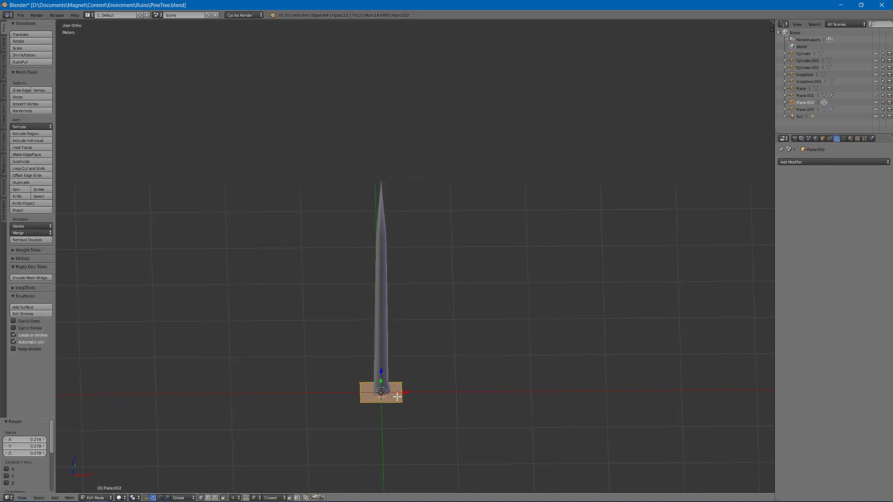
Move the plane's mesh along X to the trunk's negative X side and scale it to about 0.823.
drag(407, 395, 361, 395)
key(s)
click(352, 393)
middle_drag(355, 333, 383, 296)
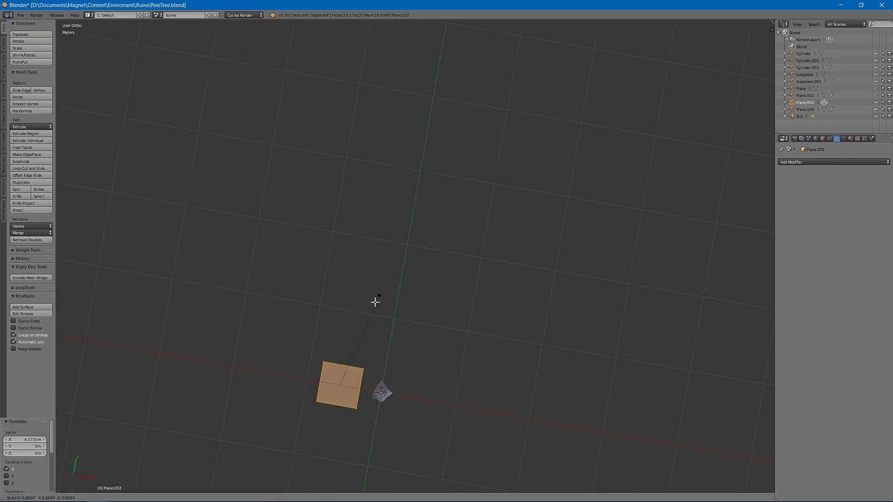
Stretch the plane along X to about twice its length so it reaches the trunk as a branch strip.
key(s)
key(x)
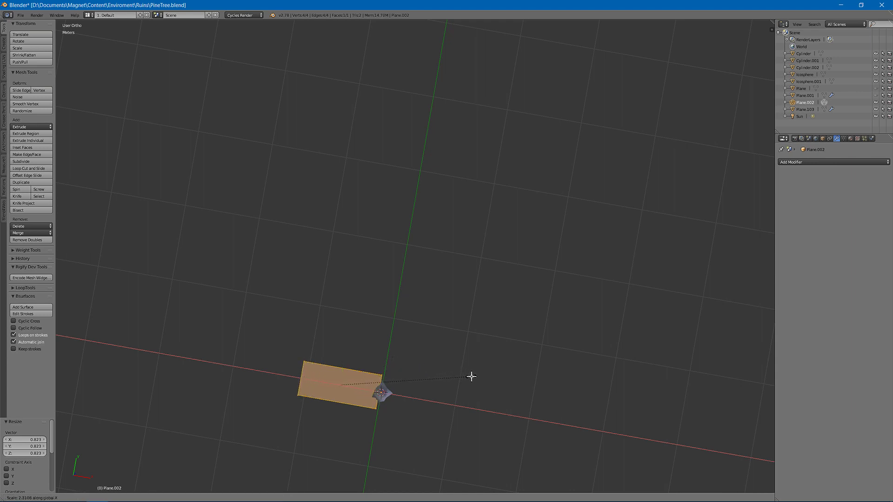
click(479, 378)
middle_drag(394, 421, 392, 370)
scroll(366, 362, up, 3)
scroll(392, 370, down, 2)
Raise the branch plane about 64 cm along Z up the trunk in Object Mode.
key(Tab)
click(384, 377)
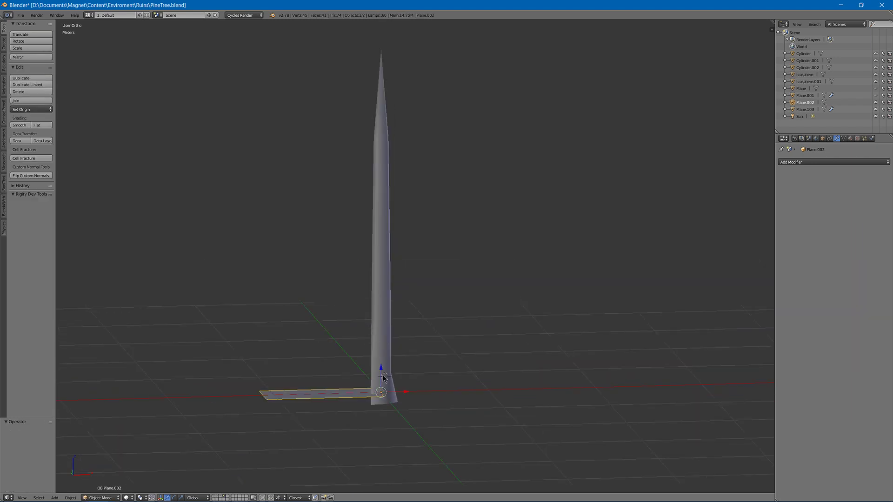
drag(384, 377, 375, 321)
middle_drag(375, 321, 360, 326)
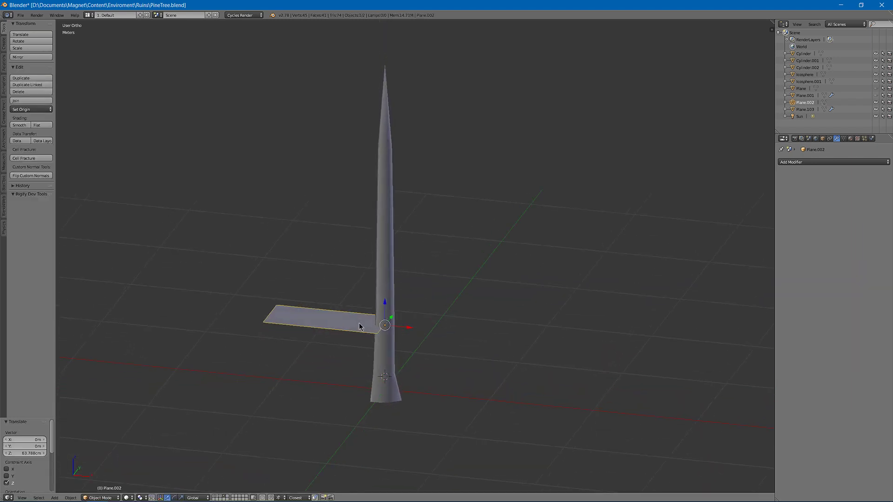
Add two evenly spaced loop cuts across the length of the branch plane in Edit Mode.
key(ctrl+Tab)
key(ctrl+Tab)
key(Tab)
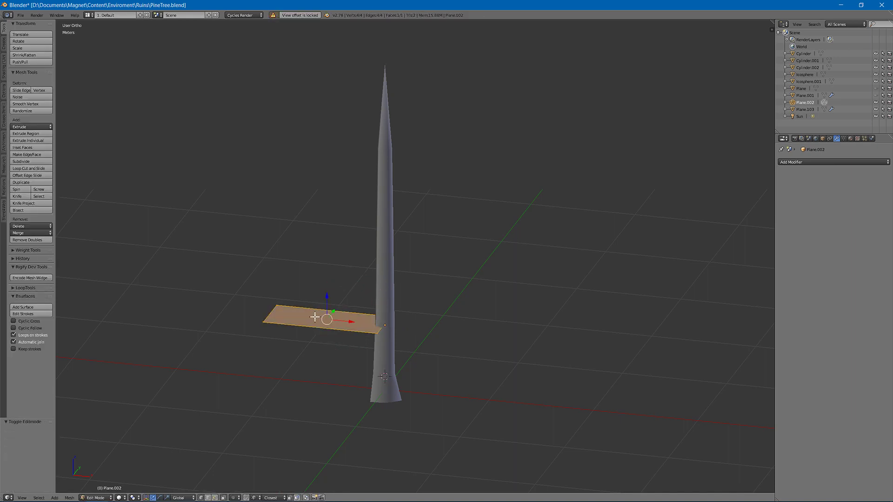
key(ctrl+r)
scroll(320, 313, up, 2)
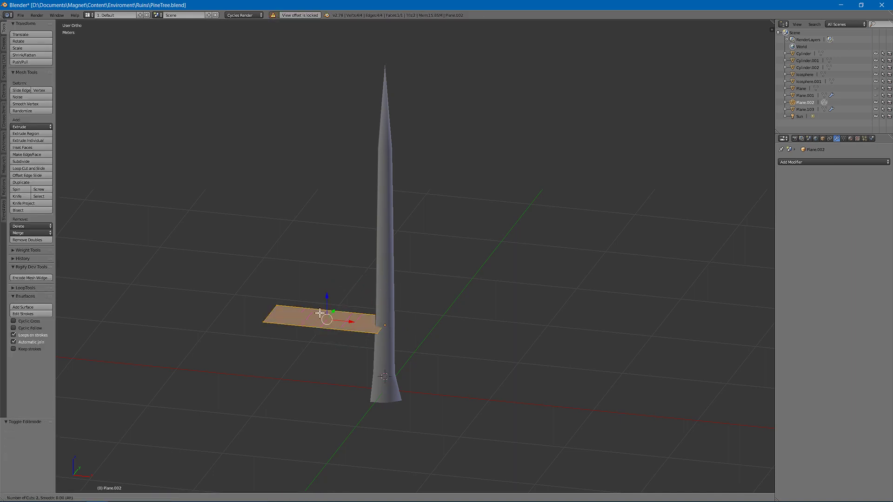
click(321, 310)
right_click(321, 310)
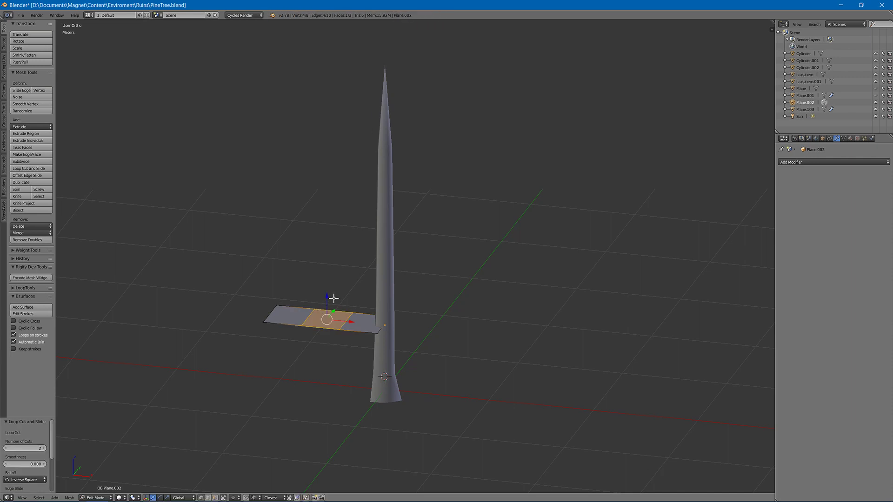
Bend the branch plane by lowering its middle section along Z, adjusting its outer edge along X and raising that edge along Z.
drag(325, 299, 322, 307)
right_click(277, 305)
right_click(265, 311)
shift+right_click(274, 306)
key(g)
key(x)
click(288, 316)
key(g)
key(z)
click(275, 295)
mouse_move(275, 295)
middle_down()
mouse_move(303, 291)
mouse_move(292, 289)
middle_up()
key(Tab)
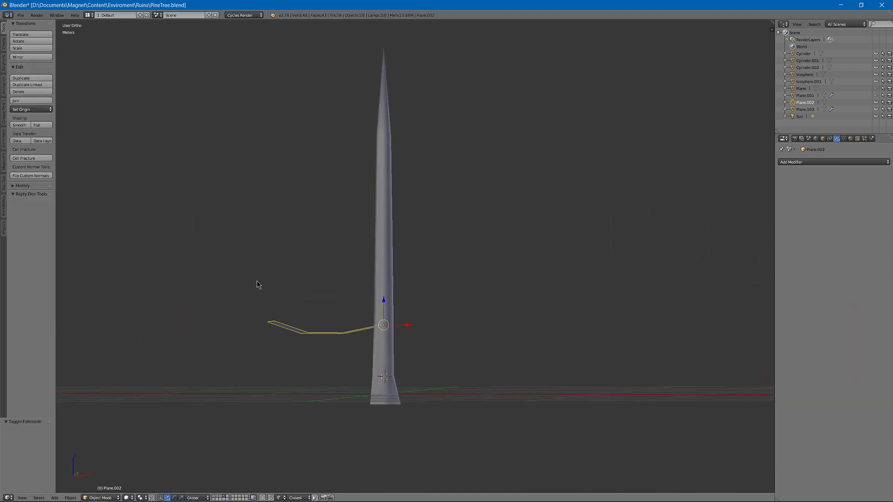
Apply smooth shading to the bent branch plane in Object Mode.
middle_drag(373, 296, 363, 337)
scroll(263, 345, up, 3)
key(Tab)
key(Tab)
click(19, 124)
middle_drag(228, 258, 235, 275)
Select the whole branch mesh in Edit Mode and unwrap its UVs.
key(Tab)
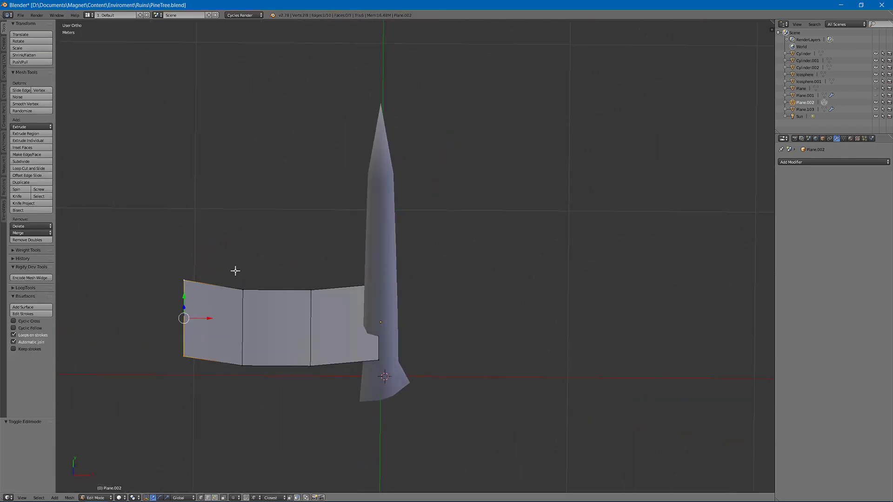
key(a)
key(u)
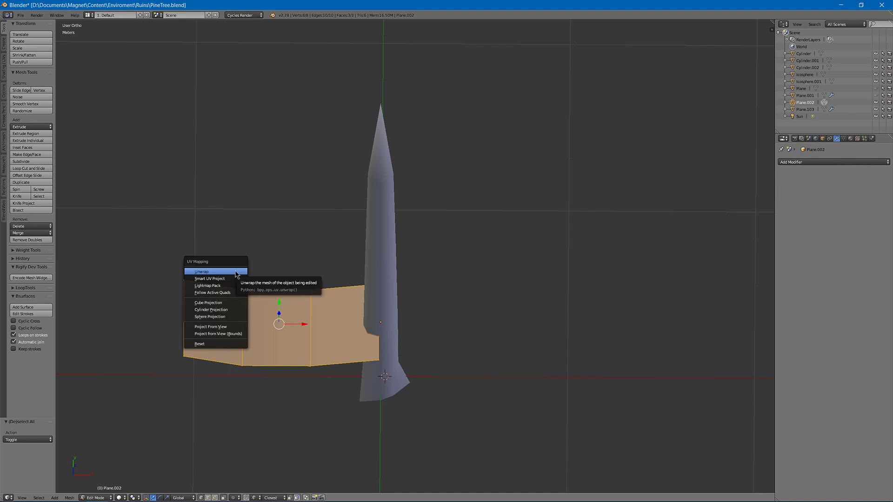
click(235, 270)
Change to the UV Editing screen layout and move the branch's UV island to the upper half of the UV square.
click(90, 15)
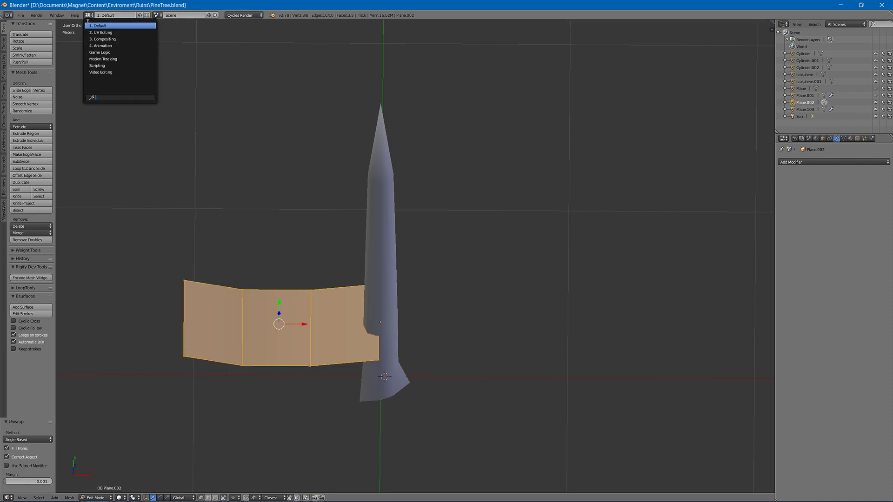
click(101, 36)
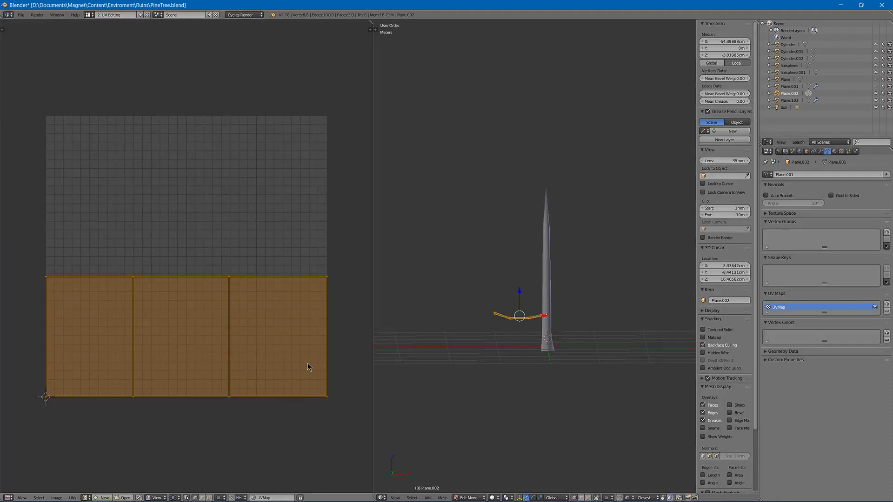
key(g)
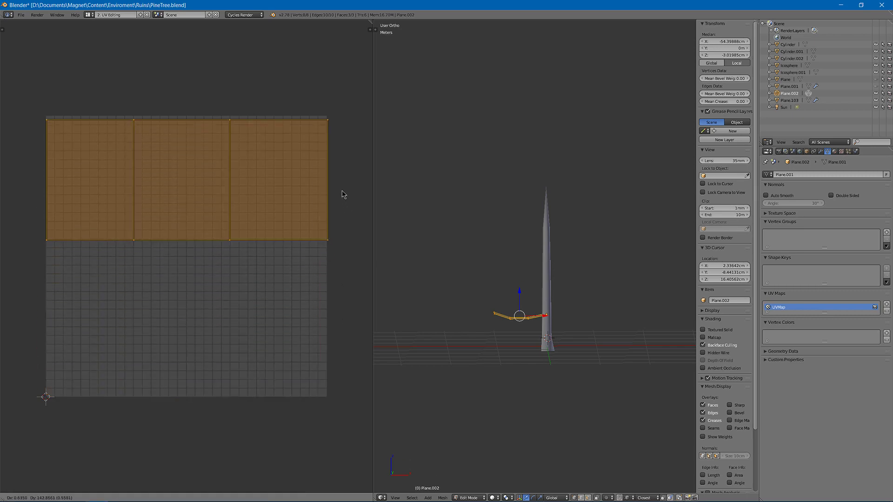
click(343, 193)
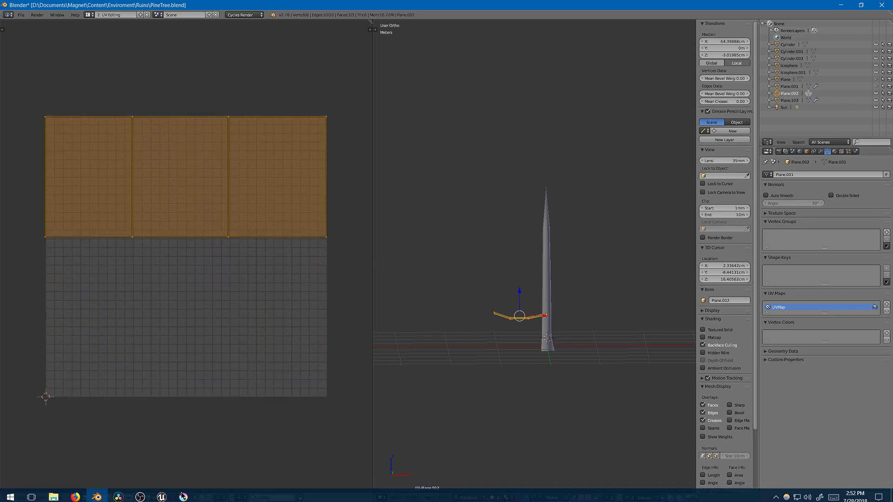
Switch to Krita, sample the dark green from the painted branch in tPineLeaves.kra and set the color's lightness to 40.
click(183, 493)
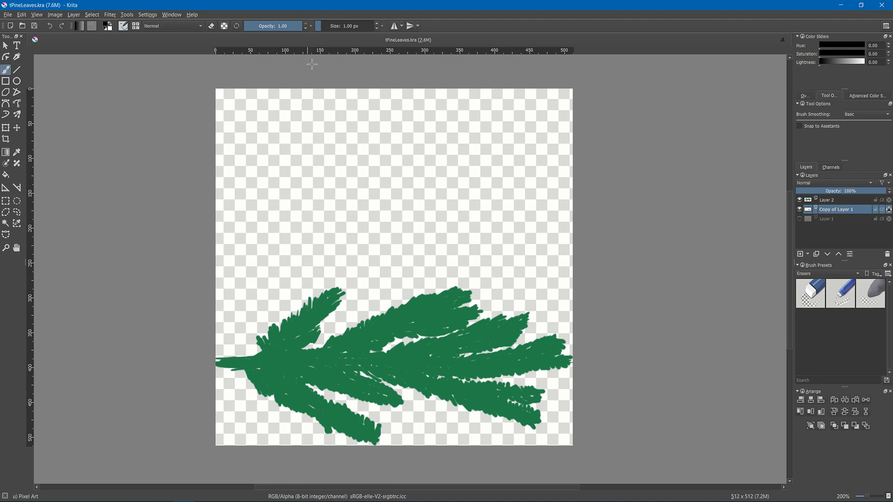
middle_drag(315, 225, 327, 245)
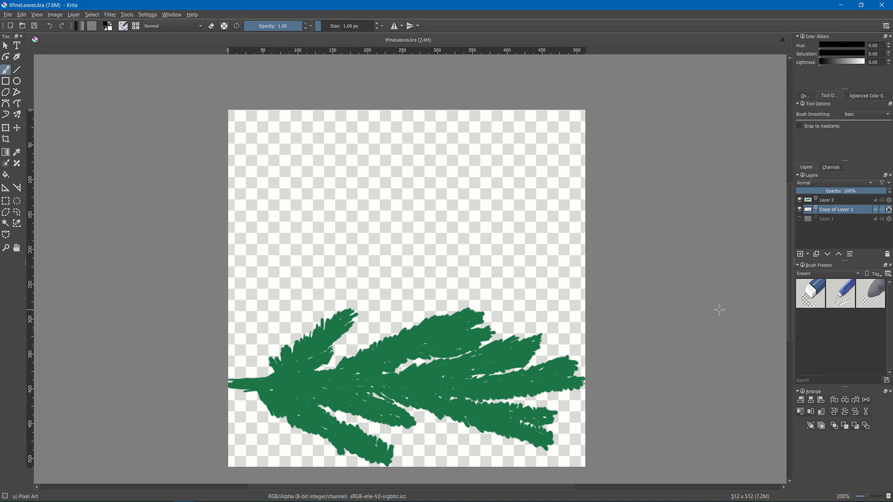
key(slash)
ctrl+click(448, 330)
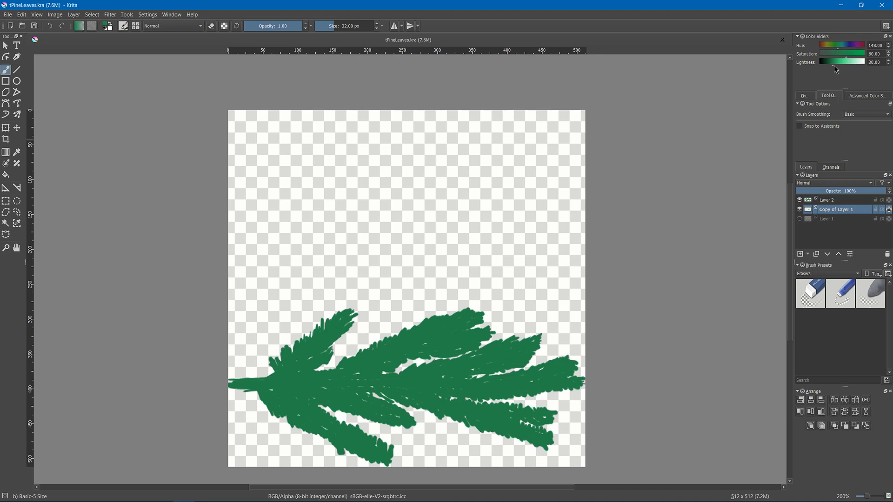
drag(834, 66, 837, 65)
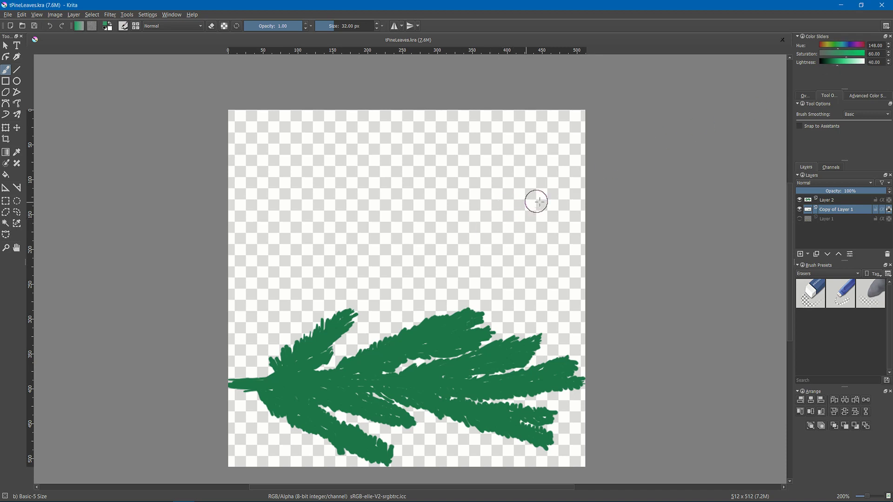
Add a new paint layer and paint a slightly wavy main stem across the empty upper half with a 10 px brush.
key(Insert)
key(e)
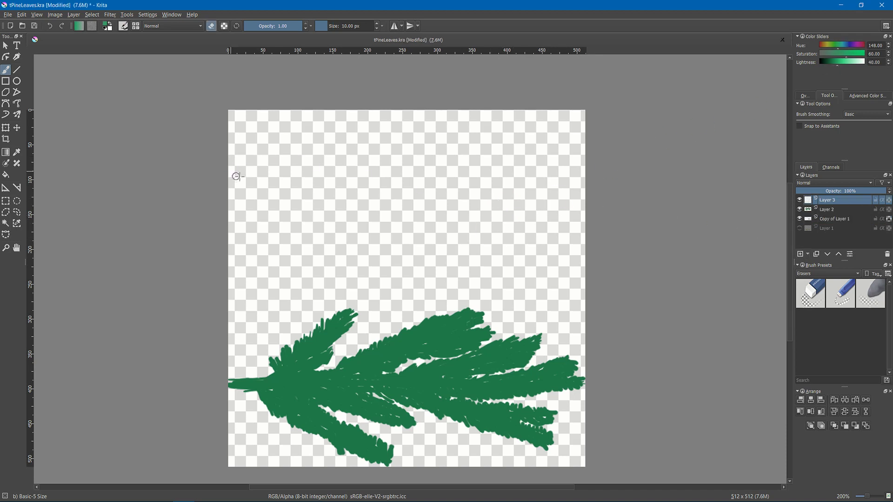
key(e)
drag(247, 187, 373, 185)
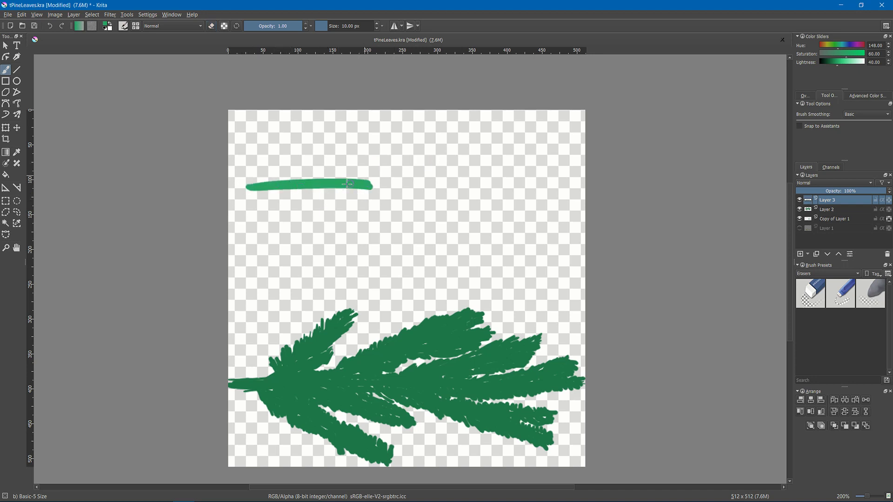
mouse_move(370, 187)
mouse_down()
mouse_move(447, 196)
mouse_move(546, 174)
mouse_up()
mouse_move(461, 189)
mouse_down()
mouse_move(552, 173)
mouse_move(581, 190)
mouse_up()
Paint side twigs branching upward and downward from the new light green stem with the 10 px brush.
mouse_move(322, 173)
mouse_down()
mouse_move(386, 135)
mouse_move(305, 178)
mouse_up()
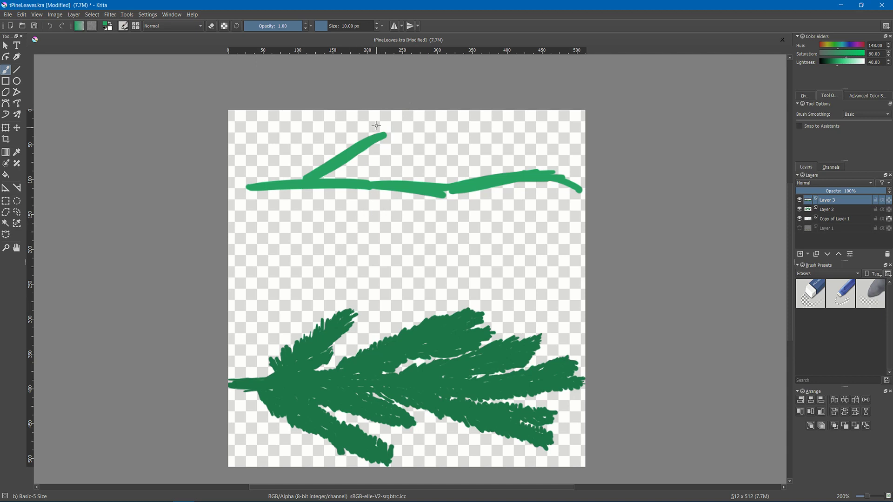
drag(378, 124, 350, 147)
drag(380, 120, 352, 155)
mouse_move(345, 184)
mouse_down()
mouse_move(392, 203)
mouse_move(396, 196)
mouse_up()
mouse_move(344, 186)
mouse_down()
mouse_move(423, 218)
mouse_move(448, 250)
mouse_up()
mouse_move(400, 183)
mouse_down()
mouse_move(480, 135)
mouse_move(437, 161)
mouse_move(531, 205)
mouse_move(493, 193)
mouse_move(538, 132)
mouse_move(485, 182)
mouse_up()
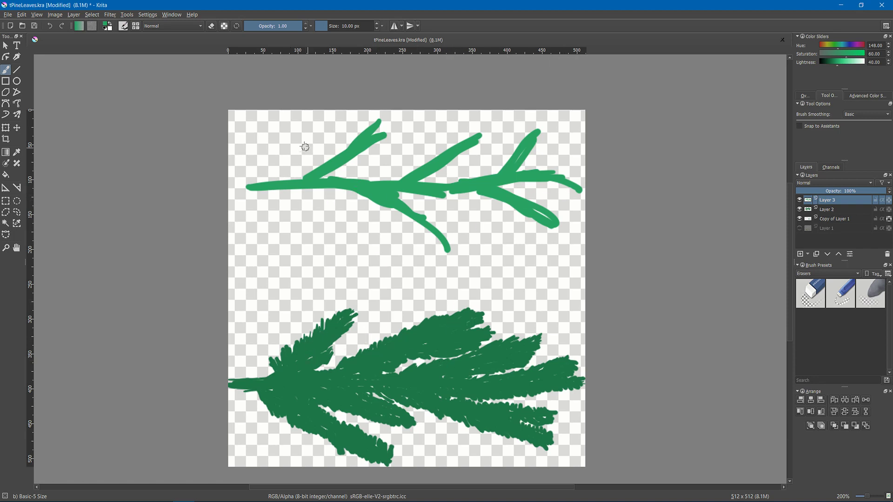
click(302, 173)
drag(301, 173, 337, 147)
key(ctrl+z)
Reduce the brush to 5 px and paint short needle strokes along the upper twigs and the upper edge of the stem.
key(bracketleft)
key(bracketleft)
mouse_move(301, 167)
mouse_down()
mouse_move(377, 120)
mouse_move(384, 132)
mouse_up()
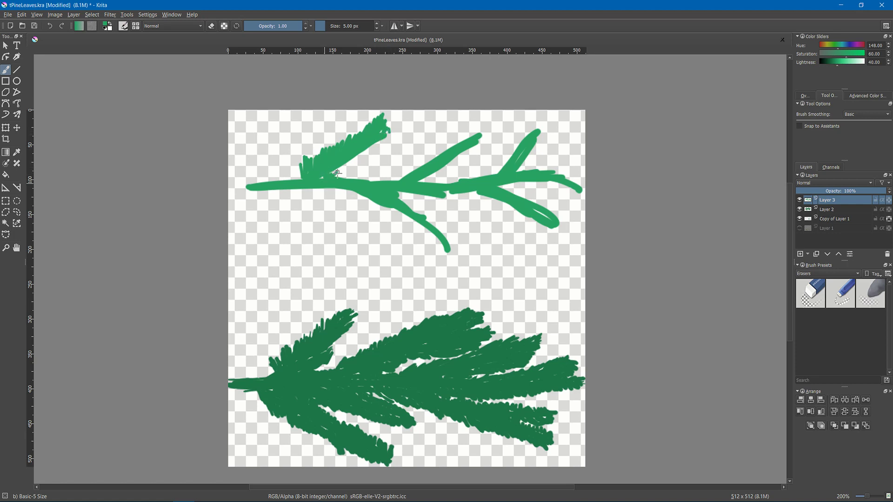
mouse_move(338, 174)
mouse_down()
mouse_move(388, 137)
mouse_move(384, 129)
mouse_up()
mouse_move(343, 174)
mouse_down()
mouse_move(361, 167)
mouse_move(356, 177)
mouse_move(396, 178)
mouse_move(472, 138)
mouse_up()
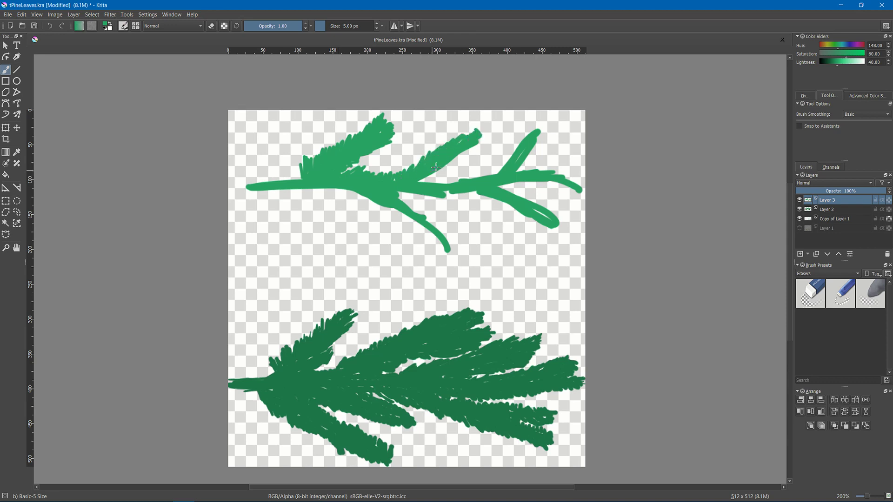
mouse_move(429, 174)
mouse_down()
mouse_move(422, 182)
mouse_move(486, 135)
mouse_up()
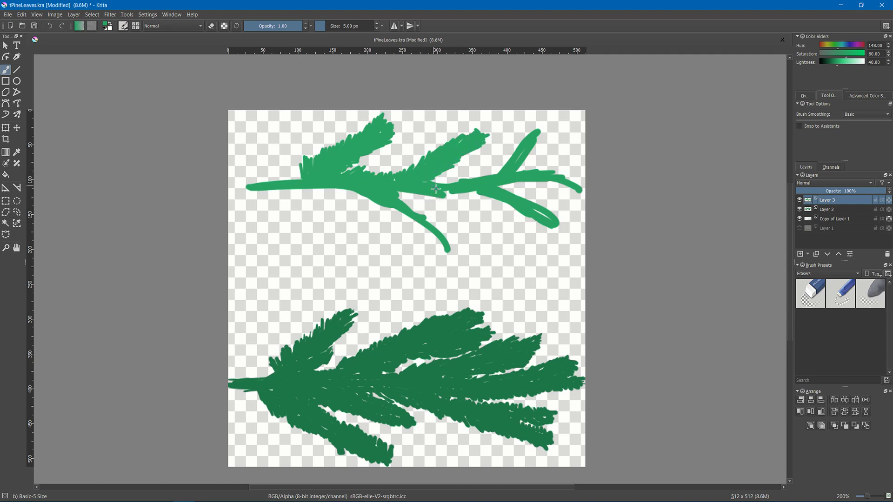
mouse_move(441, 185)
mouse_down()
mouse_move(500, 171)
mouse_move(533, 129)
mouse_move(526, 166)
mouse_move(572, 177)
mouse_up()
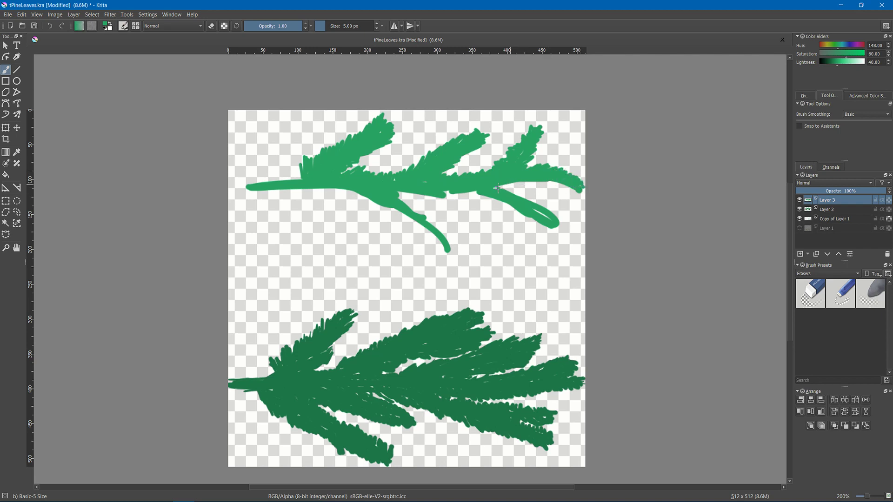
Paint needles along the stem's tip, its existing lower twigs and its underside, and add another needled twig below the stem.
mouse_move(502, 188)
mouse_down()
mouse_move(530, 179)
mouse_move(573, 189)
mouse_up()
drag(510, 194, 553, 206)
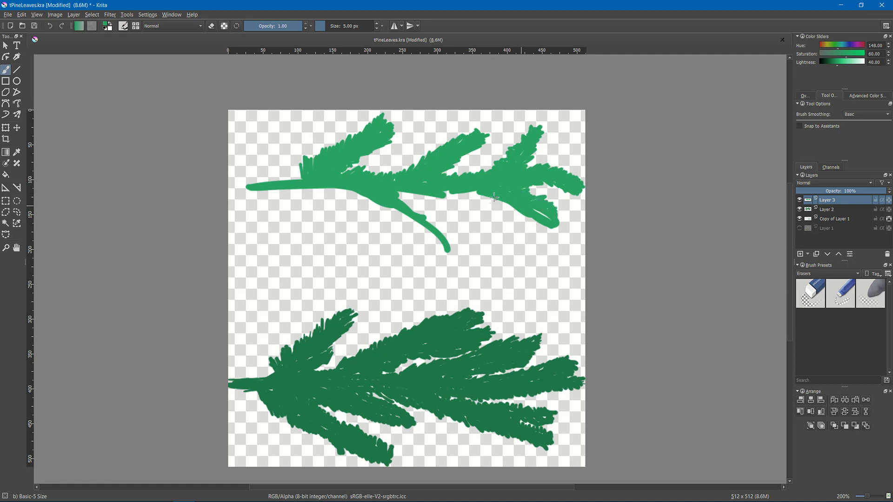
mouse_move(492, 197)
mouse_down()
mouse_move(472, 194)
mouse_move(540, 220)
mouse_up()
drag(388, 198, 434, 219)
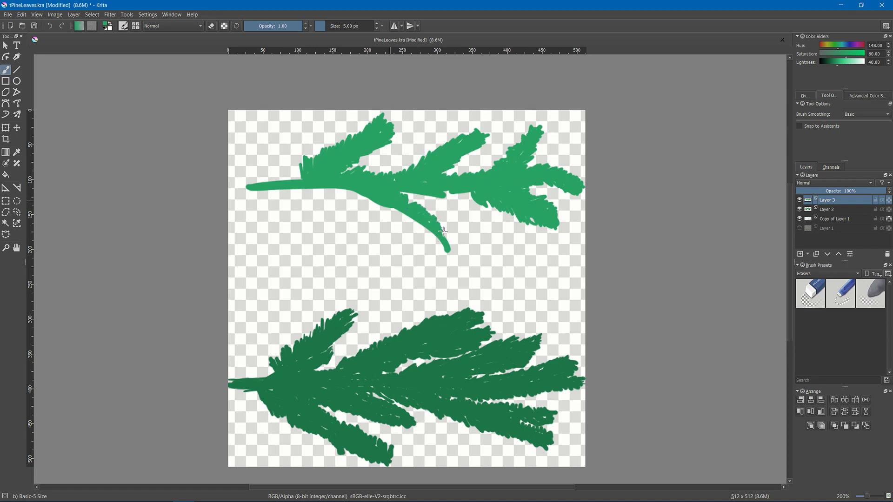
drag(448, 252, 449, 254)
mouse_move(304, 187)
mouse_down()
mouse_move(368, 194)
mouse_move(415, 232)
mouse_move(413, 216)
mouse_move(444, 254)
mouse_up()
mouse_move(437, 196)
mouse_down()
mouse_move(479, 238)
mouse_move(432, 199)
mouse_move(459, 232)
mouse_move(460, 221)
mouse_move(476, 244)
mouse_move(455, 205)
mouse_move(489, 248)
mouse_move(476, 223)
mouse_move(446, 203)
mouse_up()
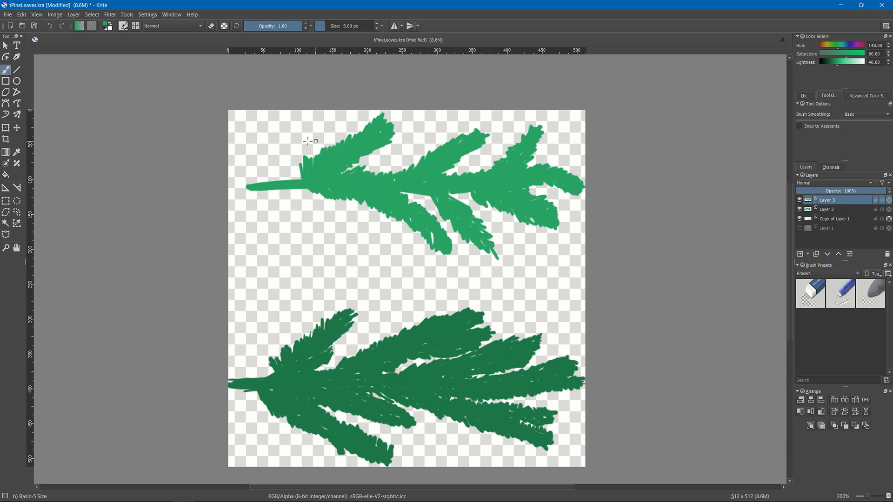
Paint a needled lower twig near the base of the stem and thicken the stem where the needles begin.
mouse_move(304, 186)
mouse_down()
mouse_move(356, 249)
mouse_move(308, 205)
mouse_move(314, 213)
mouse_move(356, 255)
mouse_up()
mouse_move(316, 203)
mouse_down()
mouse_move(343, 215)
mouse_move(363, 246)
mouse_move(326, 207)
mouse_up()
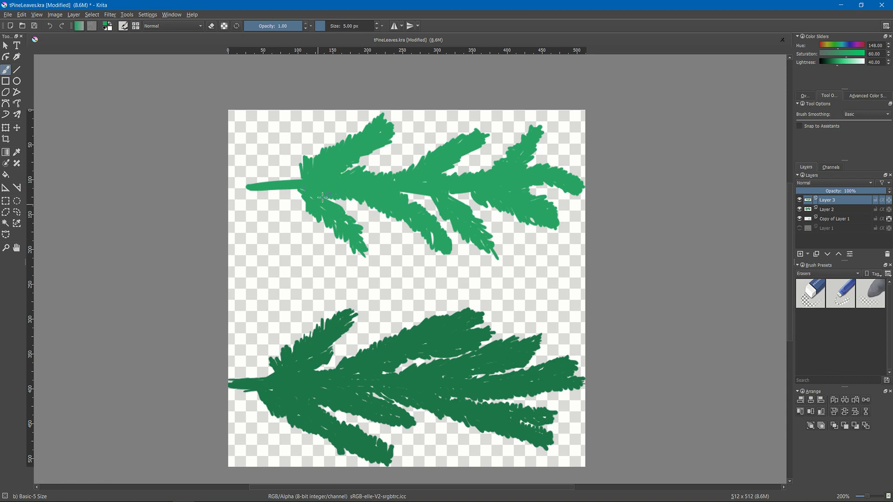
drag(362, 252, 367, 256)
drag(304, 172, 286, 182)
Set the color's lightness to 34 and the brush size to 90 px, and shade the center of the new branch along its stem.
drag(835, 66, 832, 65)
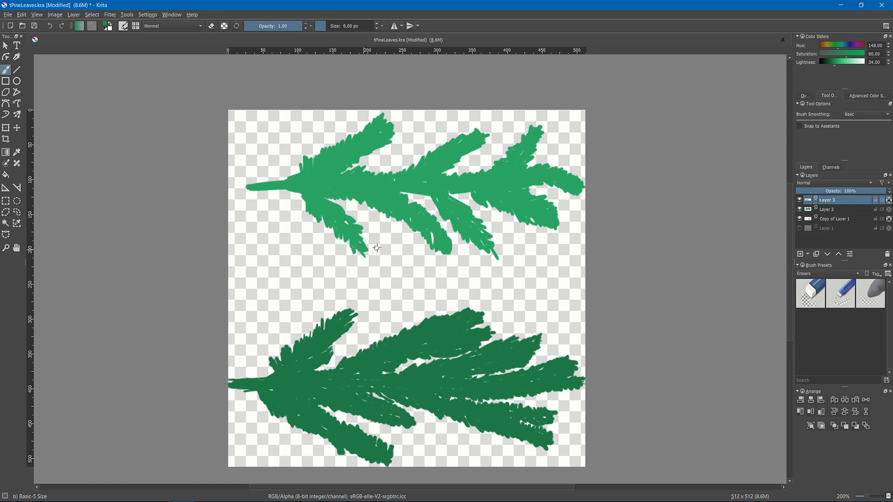
key(bracketright)
key(bracketright)
key(bracketright)
key(bracketright)
key(bracketright)
key(bracketright)
key(bracketright)
key(bracketright)
key(bracketright)
key(bracketright)
key(bracketright)
key(bracketright)
key(bracketright)
key(bracketright)
key(bracketright)
key(bracketright)
key(bracketright)
key(bracketright)
key(bracketright)
key(bracketright)
mouse_move(252, 185)
mouse_down()
mouse_move(380, 175)
mouse_move(621, 181)
mouse_move(506, 188)
mouse_up()
drag(447, 176, 550, 186)
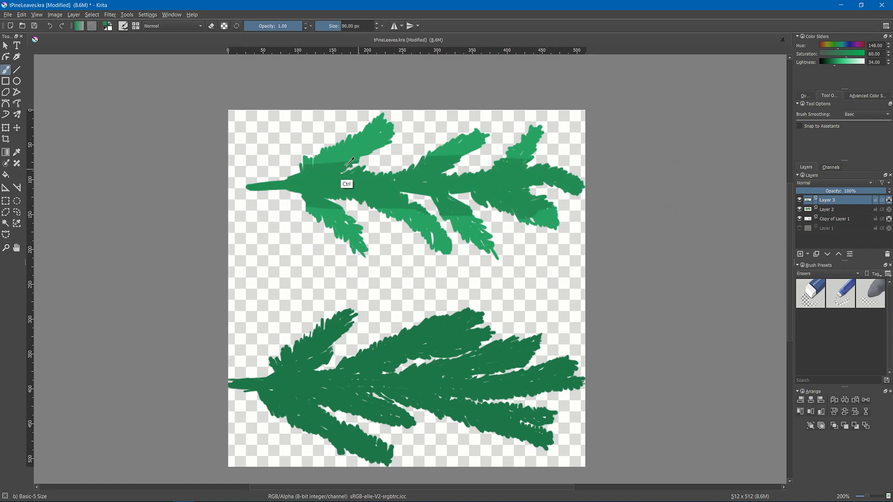
Set the brush opacity to 0.43 and open the file type choices in Save As for the leaf texture.
click(275, 26)
key(ctrl+shift+s)
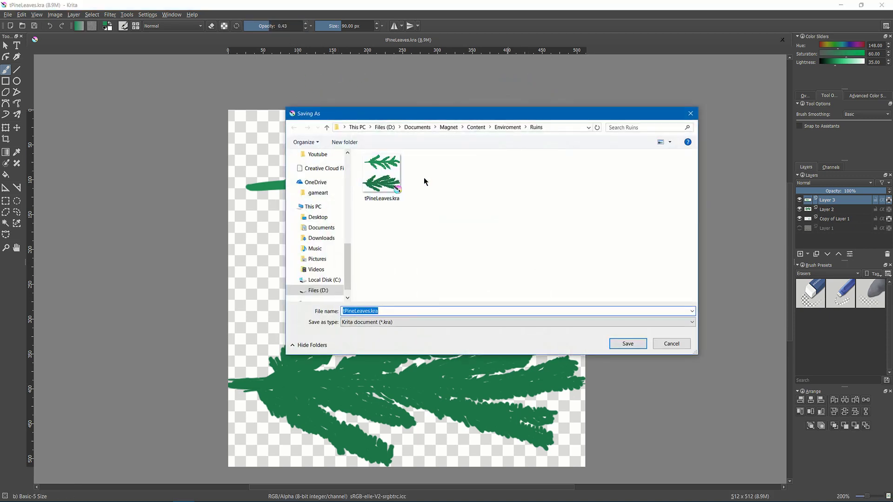
click(375, 322)
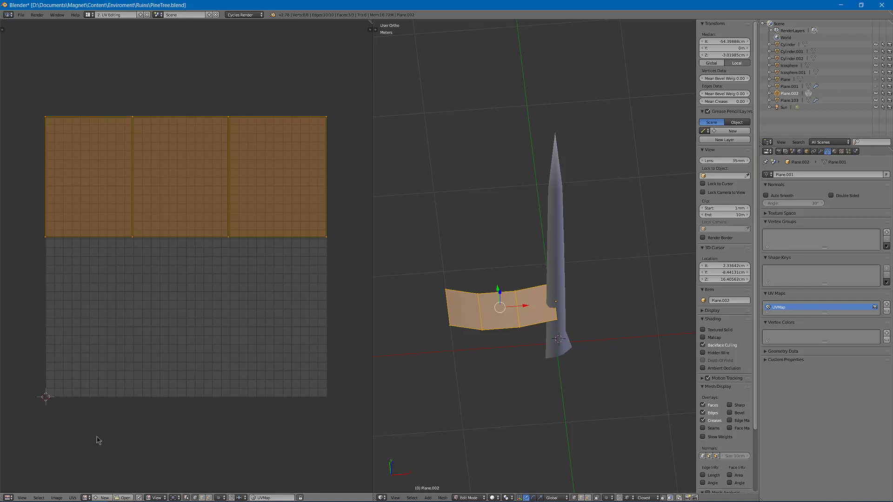
Switch back to Blender, save PineTree.blend over the existing file and revert to the saved version.
key(ctrl+s)
click(438, 166)
click(17, 15)
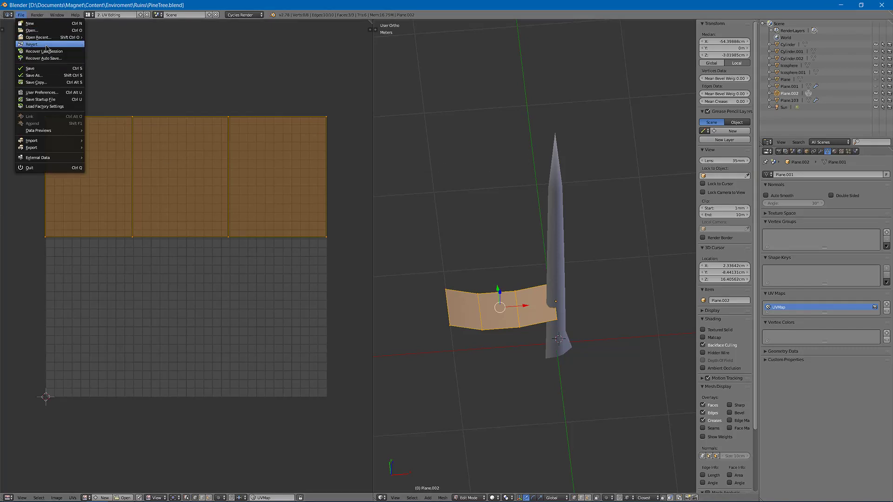
click(21, 15)
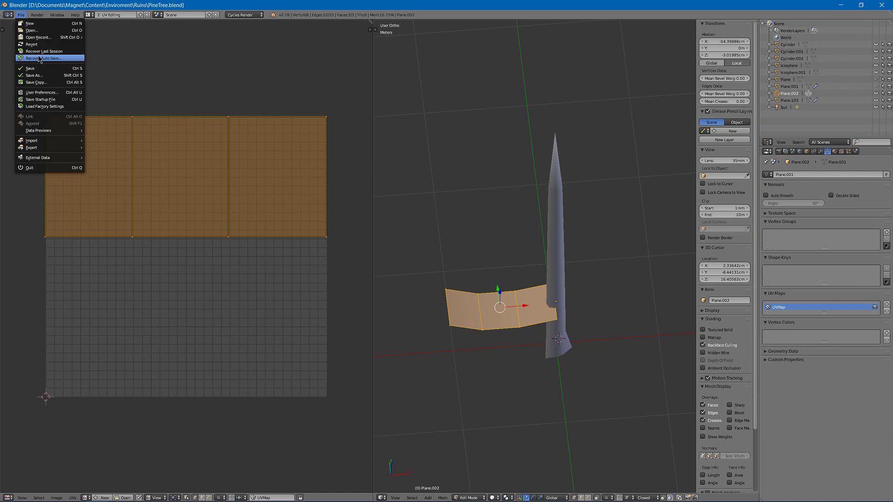
click(37, 45)
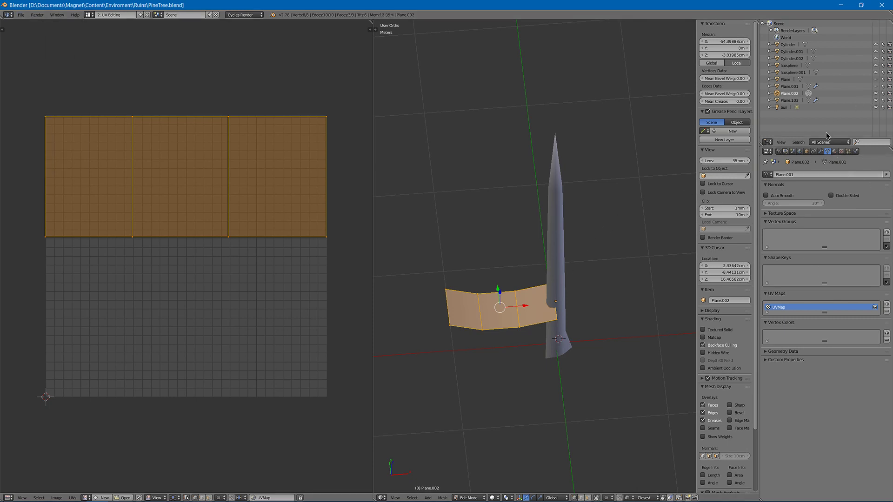
Assign the existing Leaevs material to the branch plane and display it with rendered viewport shading.
click(835, 152)
click(768, 206)
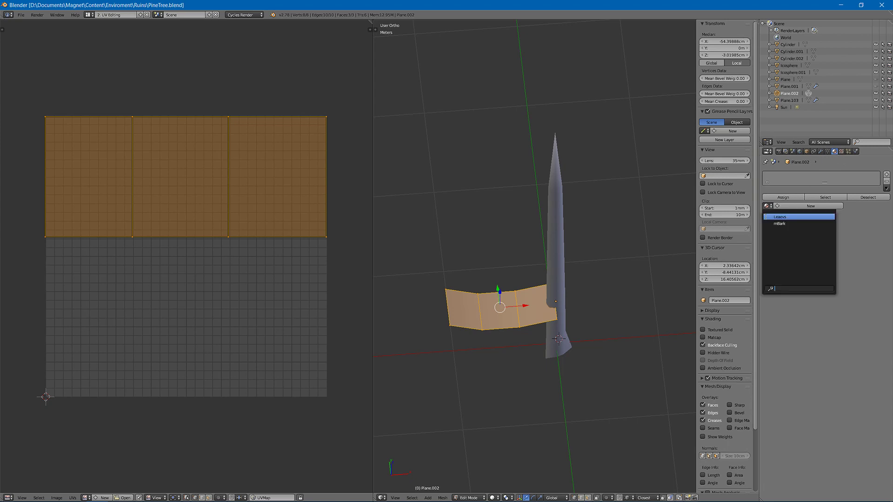
click(791, 217)
key(shift+z)
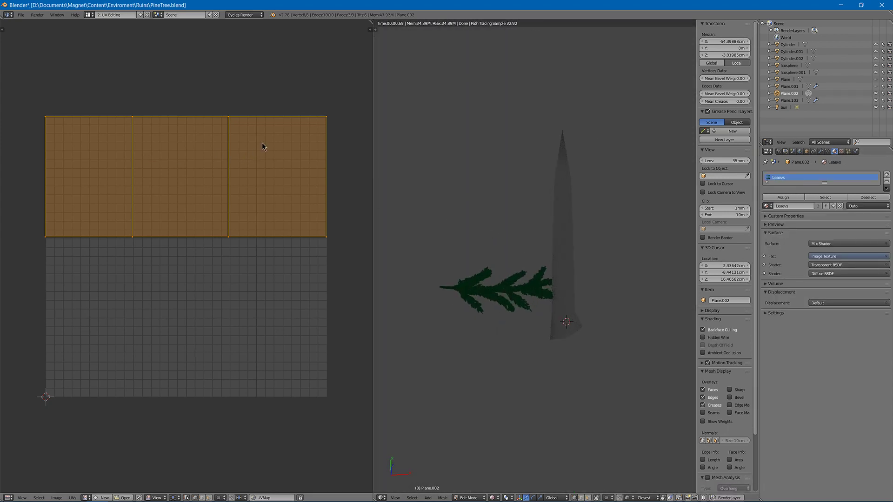
Rotate the branch's UVs by 180 degrees and return to solid shading in Object Mode.
text(r180)
key(Return)
middle_drag(526, 378, 532, 346)
key(shift+z)
mouse_move(532, 313)
middle_down()
mouse_move(528, 300)
mouse_move(538, 299)
middle_up()
key(Tab)
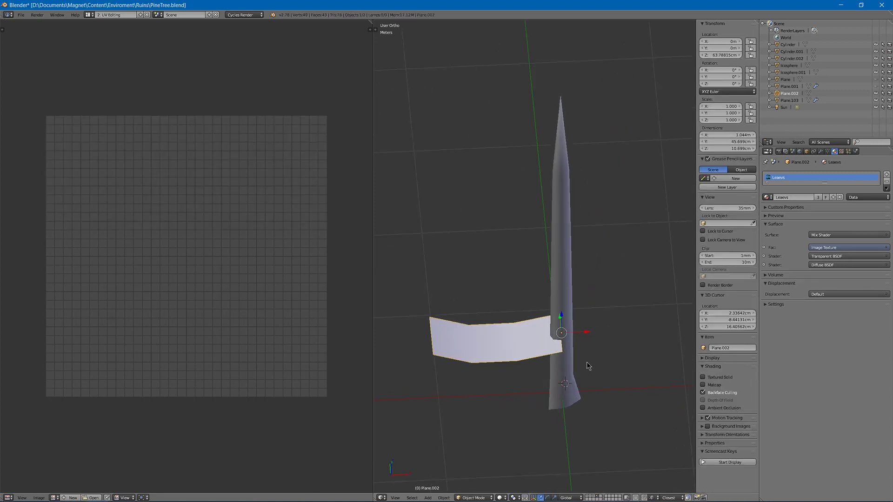
Duplicate the branch plane in place and rotate the copy about 151° around Z.
key(shift+d)
right_click(596, 349)
key(r)
key(z)
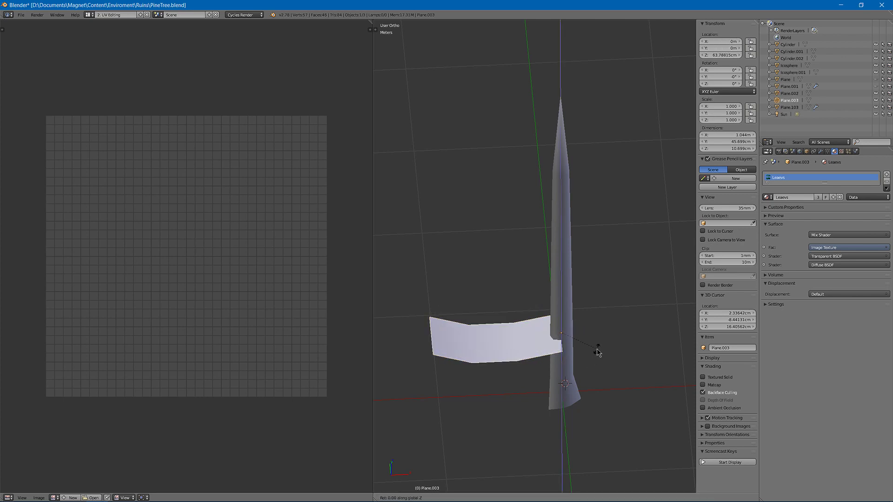
click(622, 235)
Duplicate the second branch plane in place and rotate the new copy around Z to about 151°.
key(shift+d)
key(r)
key(z)
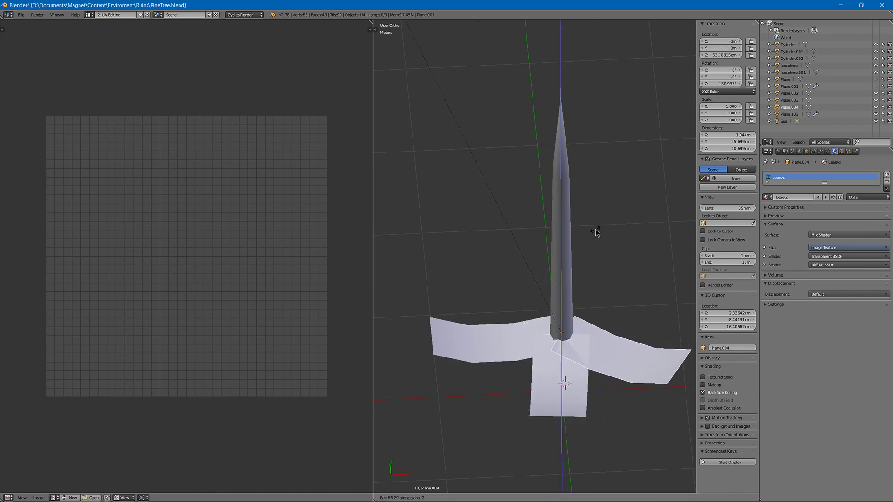
click(595, 233)
key(space)
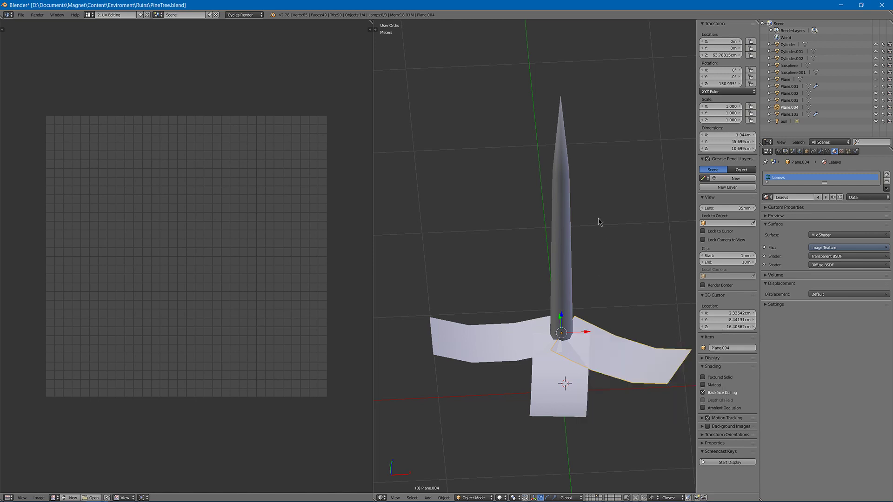
Select the branch planes one after another and check which of them share mesh data.
right_click(562, 386)
right_click(474, 351)
right_click(532, 377)
right_click(598, 364)
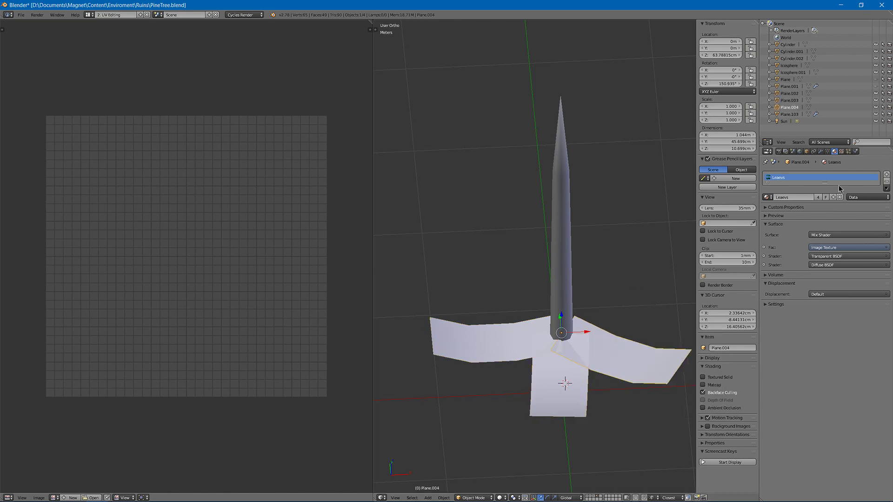
click(828, 151)
right_click(515, 337)
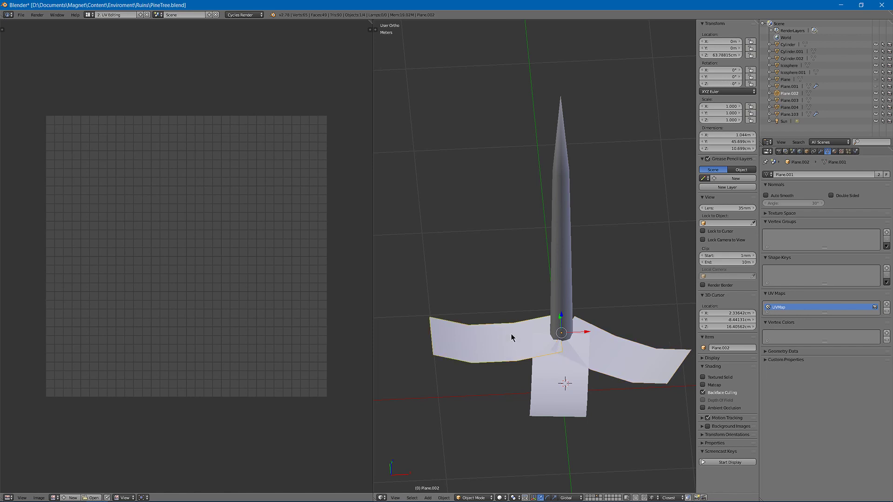
Delete the newest branch copy, the one that does not share its mesh data.
key(a)
right_click(592, 355)
key(x)
click(568, 214)
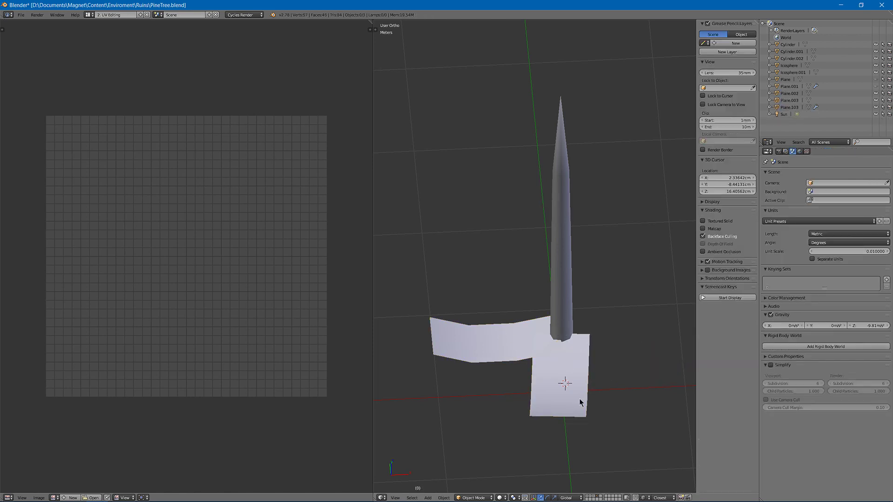
Create a linked duplicate of the second branch as a third one, rotated around Z to about 164.6°.
key(ctrl+z)
key(r)
key(z)
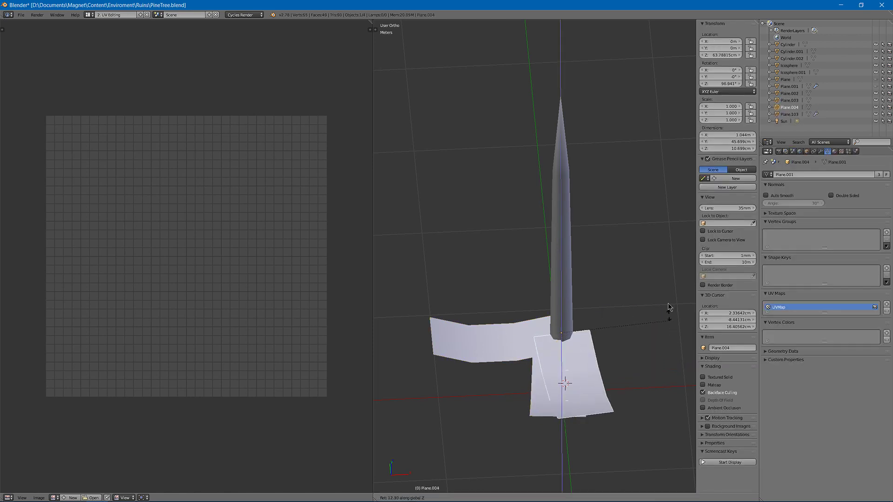
click(602, 184)
middle_drag(602, 183, 459, 313)
key(r)
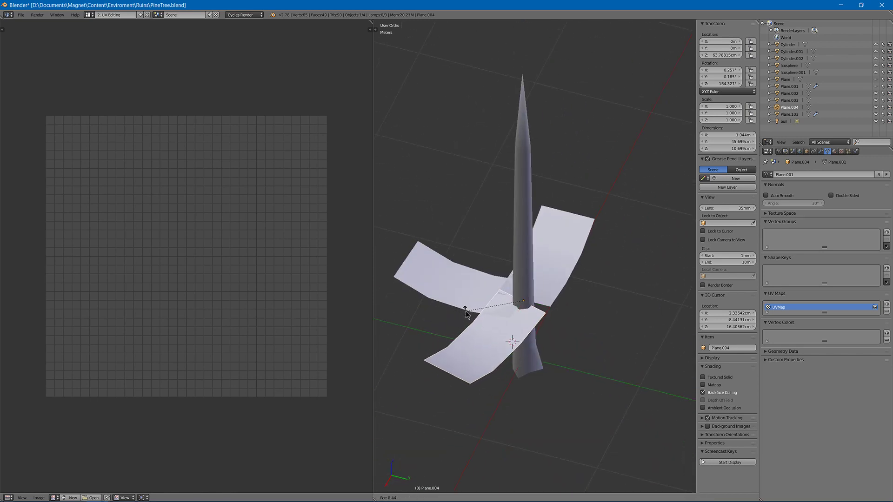
right_click(466, 312)
Add a fourth branch as a linked duplicate in place and rotate it to about 234° around Z.
key(alt+d)
right_click(602, 299)
key(r)
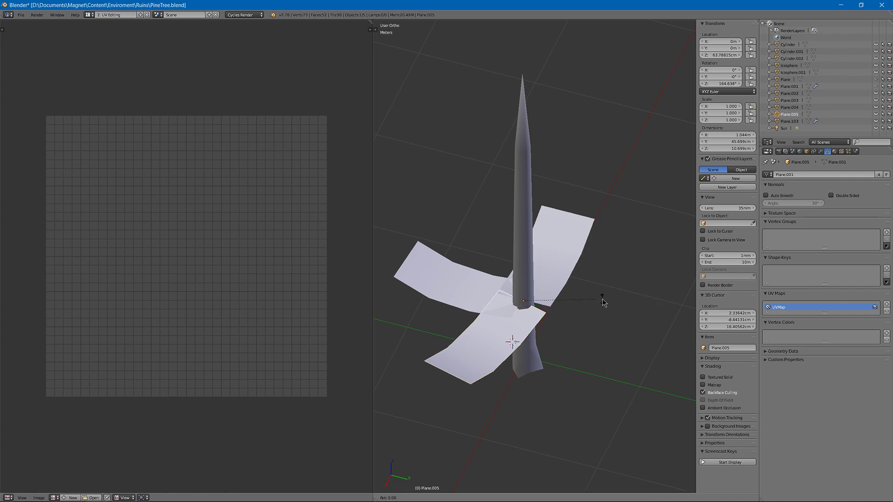
click(598, 107)
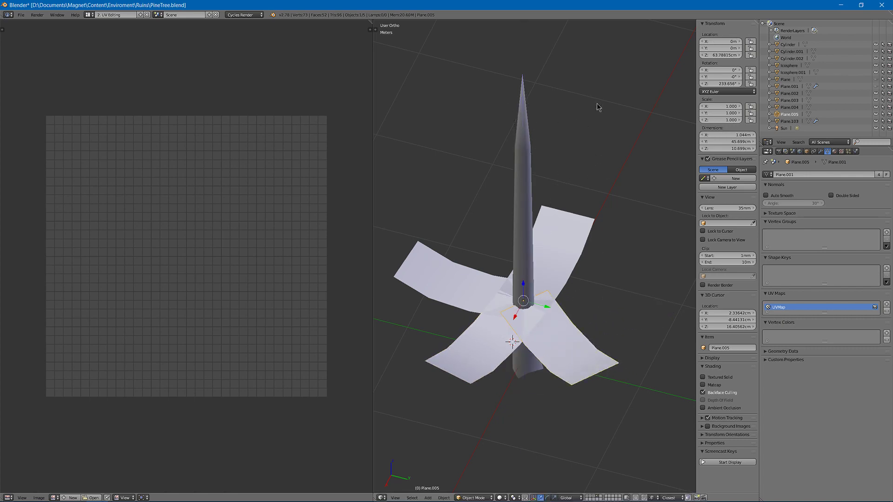
Add a fifth branch by duplicating the fourth in place and rotating it around Z to about 297°.
key(shift+d)
right_click(623, 105)
key(r)
key(z)
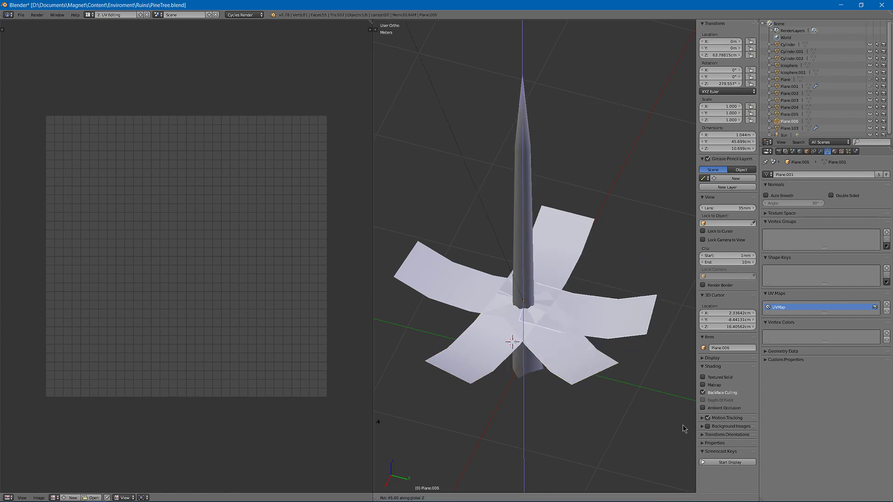
click(525, 399)
Stagger the branch heights by raising one branch slightly and moving the fifth branch up along Z to about 65.2 cm.
middle_drag(496, 411, 542, 341)
right_click(510, 353)
drag(512, 315, 512, 310)
middle_drag(513, 310, 573, 308)
right_click(447, 350)
right_click(521, 327)
middle_drag(521, 327, 587, 308)
key(g)
key(z)
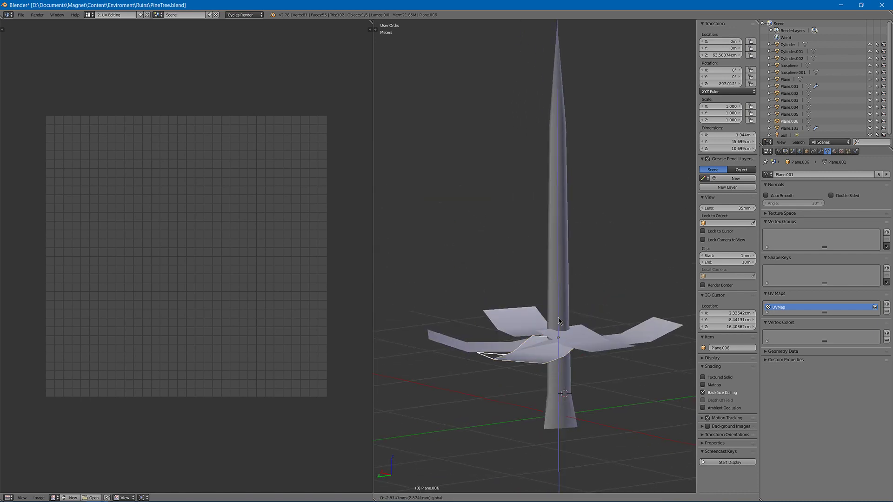
click(498, 314)
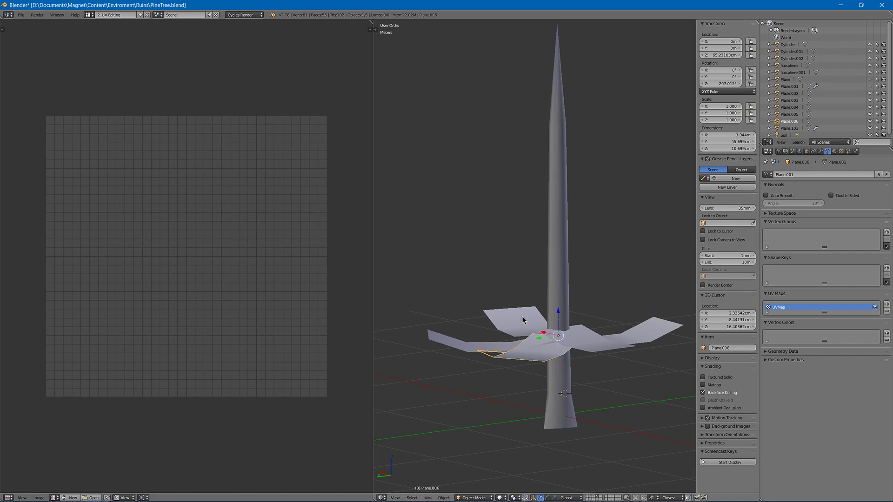
Raise the third branch along Z to a height of about 69.7 cm.
middle_drag(498, 314, 489, 344)
right_click(464, 339)
right_click(489, 344)
drag(536, 311, 536, 305)
click(535, 312)
middle_drag(535, 311, 473, 297)
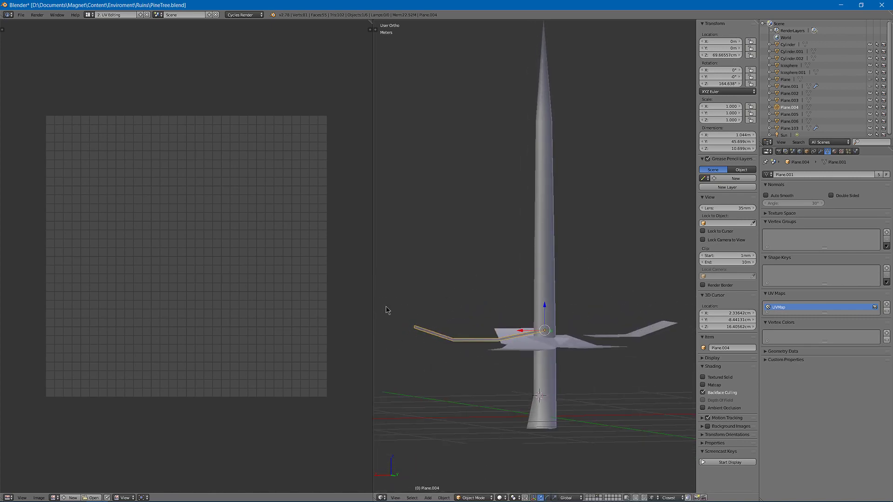
middle_drag(554, 363, 511, 396)
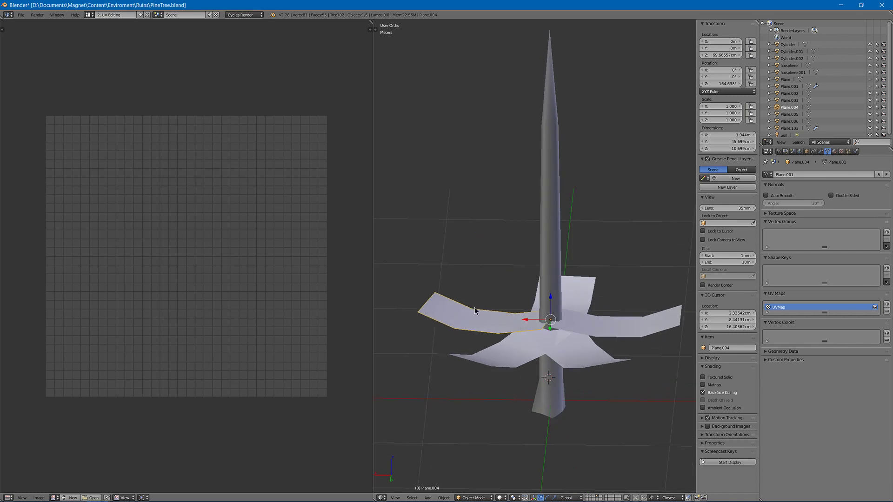
Select all five branches, duplicate them and move the copies up along Z as a second tier on the trunk.
middle_drag(477, 315, 468, 319)
shift+right_click(517, 360)
shift+right_click(572, 359)
shift+right_click(591, 331)
shift+right_click(589, 300)
key(shift+d)
right_click(597, 278)
key(g)
key(z)
click(540, 300)
middle_drag(540, 300, 552, 281)
key(g)
key(z)
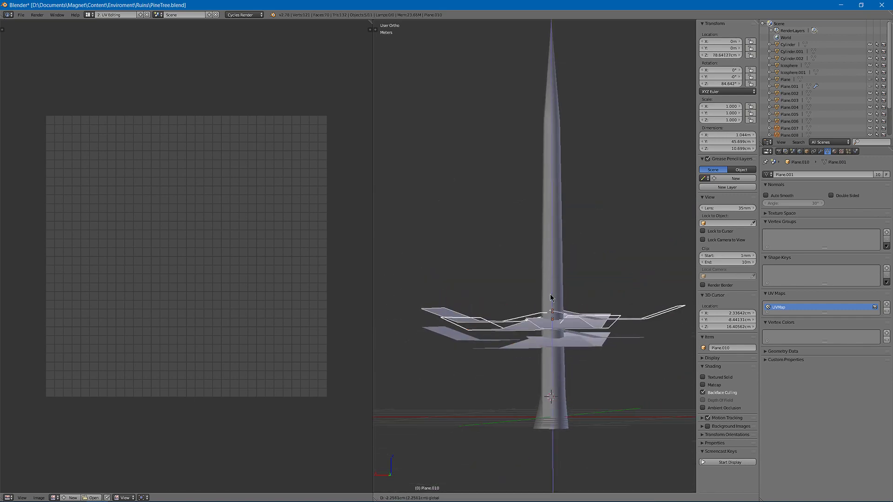
click(577, 292)
Scale the second branch tier up by about 1.10 and raise it slightly, with its active branch at about 79.2 cm.
key(s)
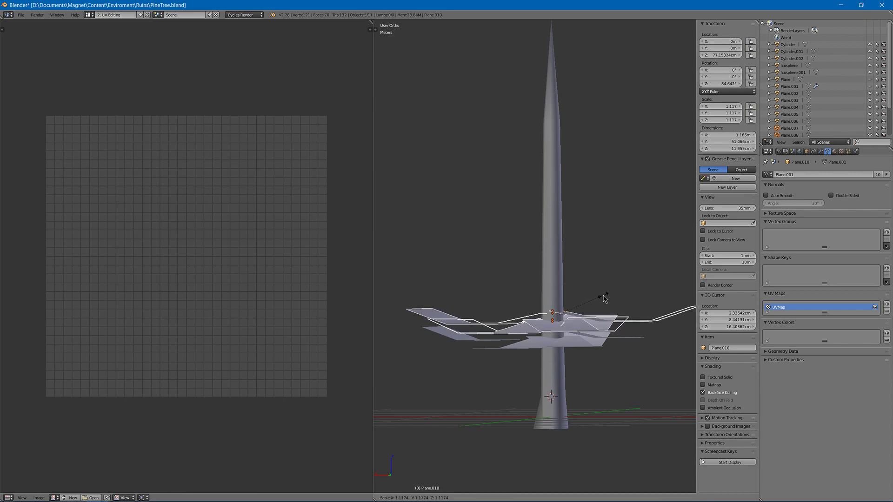
click(604, 298)
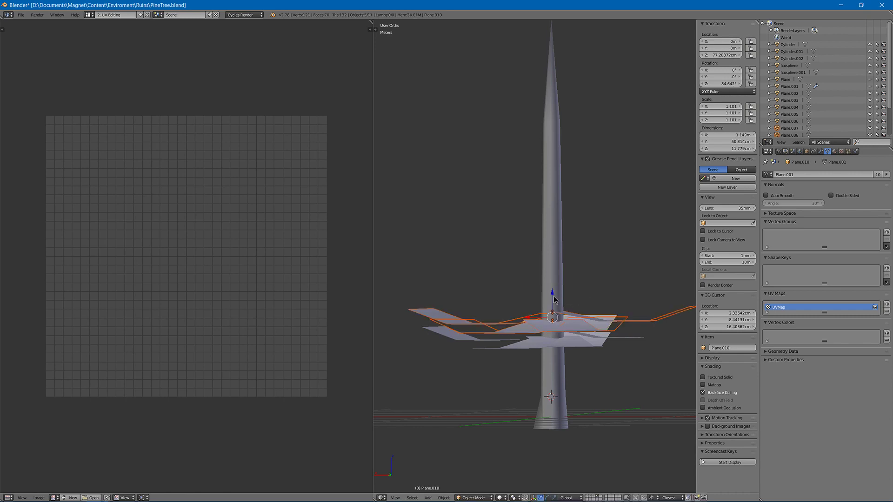
drag(552, 296, 552, 292)
middle_drag(551, 269, 548, 282)
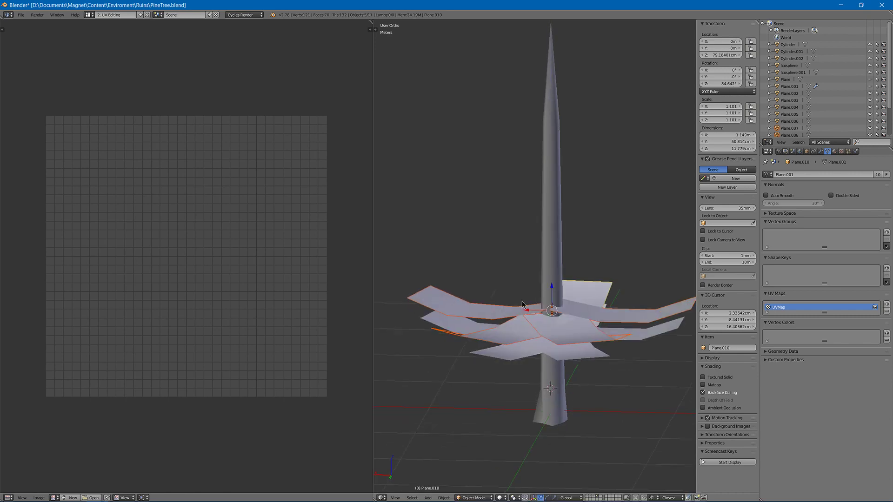
middle_drag(453, 310, 482, 266)
Rotate the second tier around Z so its branches are offset from the first tier's.
middle_drag(424, 290, 519, 274)
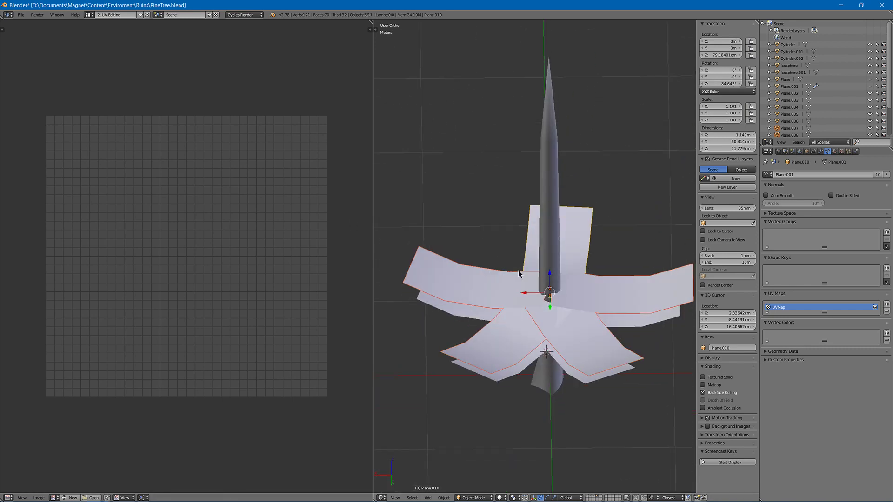
key(r)
key(z)
click(593, 321)
Duplicate the second tier and raise the copies along Z as a third tier, with the active branch at about 96 cm.
key(shift+d)
right_click(599, 299)
drag(550, 276, 550, 263)
middle_drag(551, 263, 549, 231)
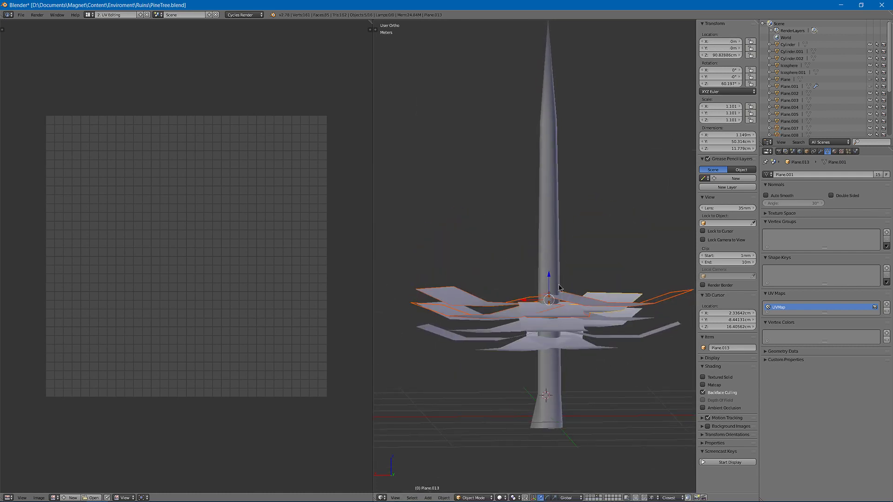
middle_drag(563, 295, 556, 304)
click(546, 272)
drag(550, 279, 550, 272)
Rotate the third tier around Z until its active branch is at about 346°.
key(r)
key(z)
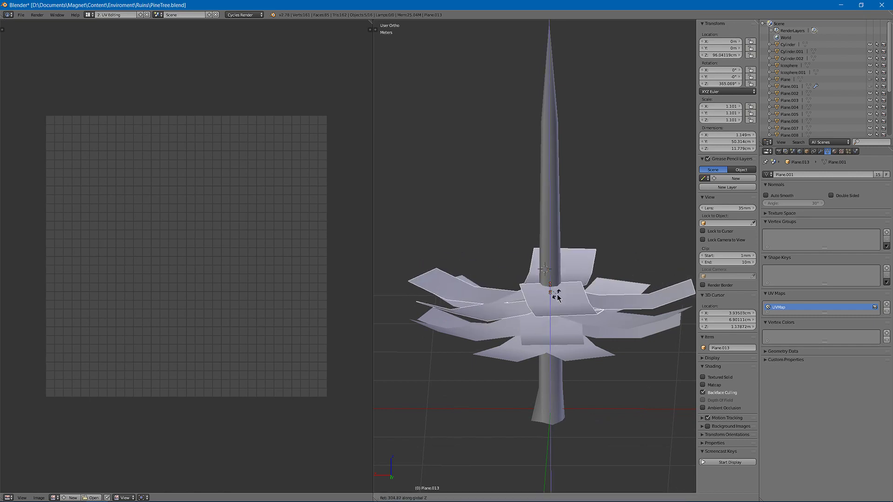
click(558, 298)
middle_drag(558, 300, 562, 303)
Duplicate the third tier, raise the copies to about 1.195 m and rotate them about -27° around Z as a fourth tier.
key(shift+d)
right_click(568, 275)
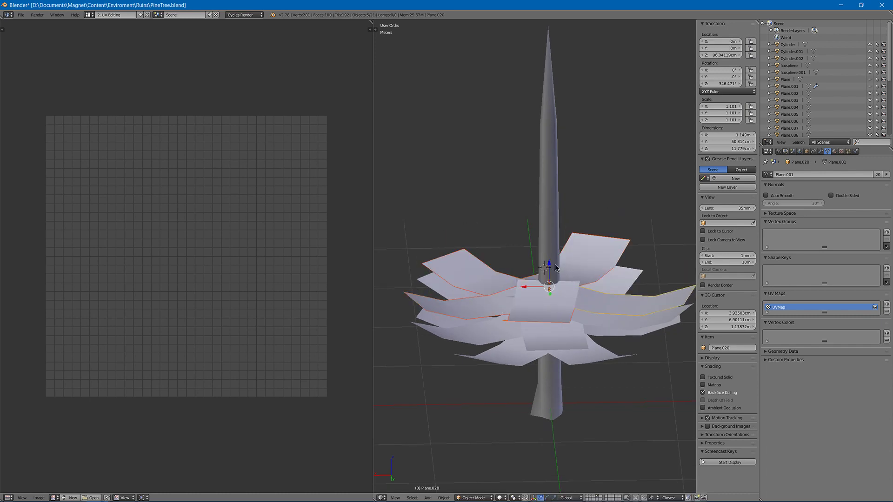
key(g)
key(z)
click(573, 259)
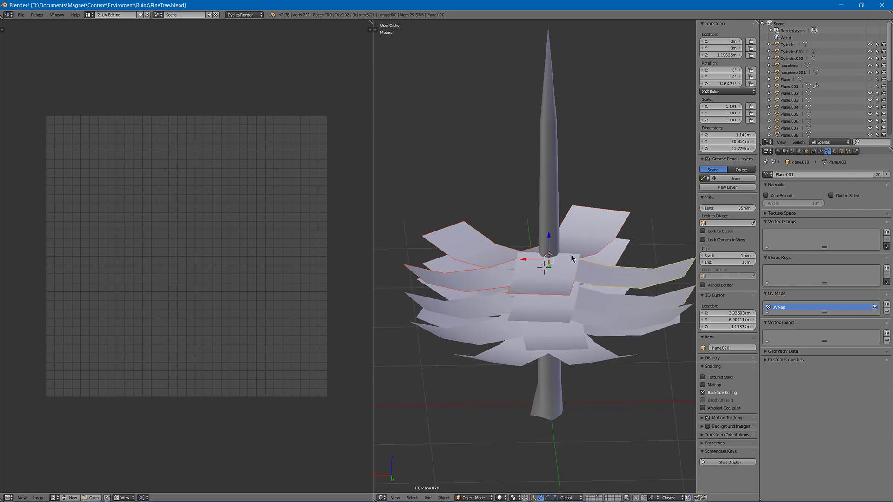
key(r)
key(z)
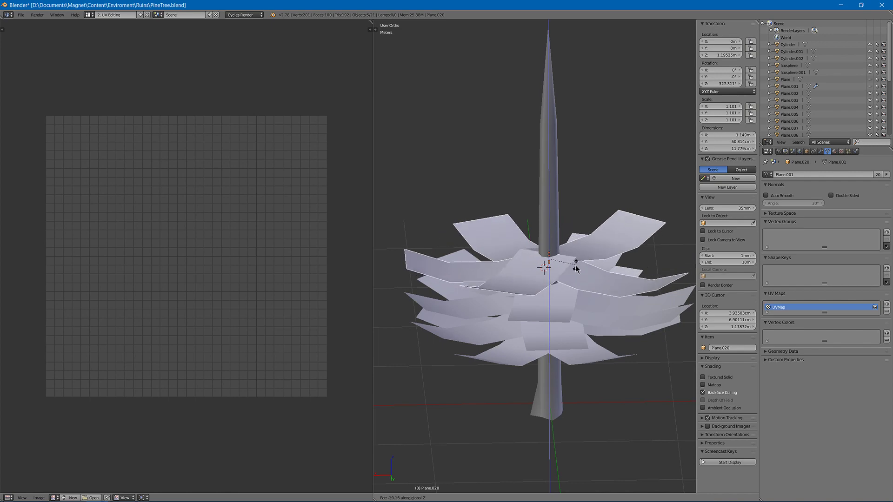
click(552, 255)
Switch to the Default screen layout and frame the whole tree.
click(89, 15)
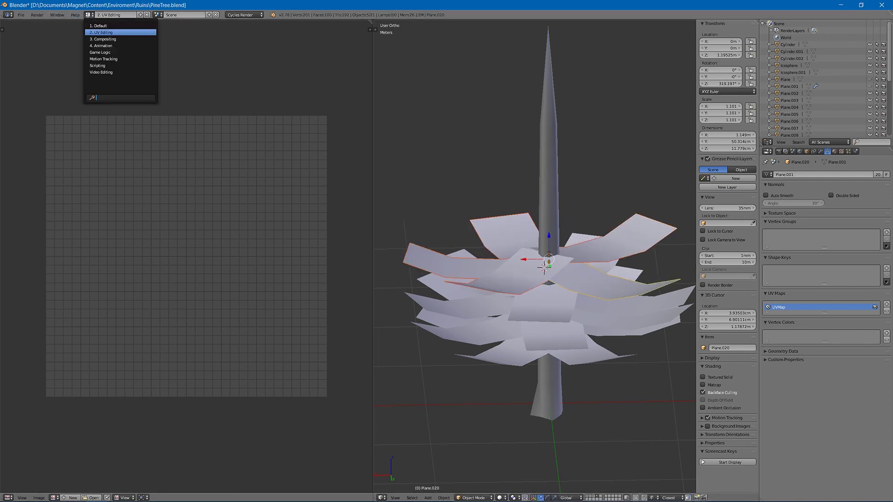
click(100, 26)
middle_drag(289, 213, 282, 177)
scroll(323, 231, down, 4)
mouse_move(362, 243)
middle_down()
mouse_move(358, 230)
mouse_move(369, 250)
middle_up()
Create a linked duplicate of the fourth tier, move it up along Z and rotate it about 42° around Z.
key(alt+d)
key(Escape)
drag(387, 314, 385, 296)
middle_drag(437, 327, 414, 297)
key(g)
key(z)
click(382, 291)
key(r)
key(z)
click(388, 294)
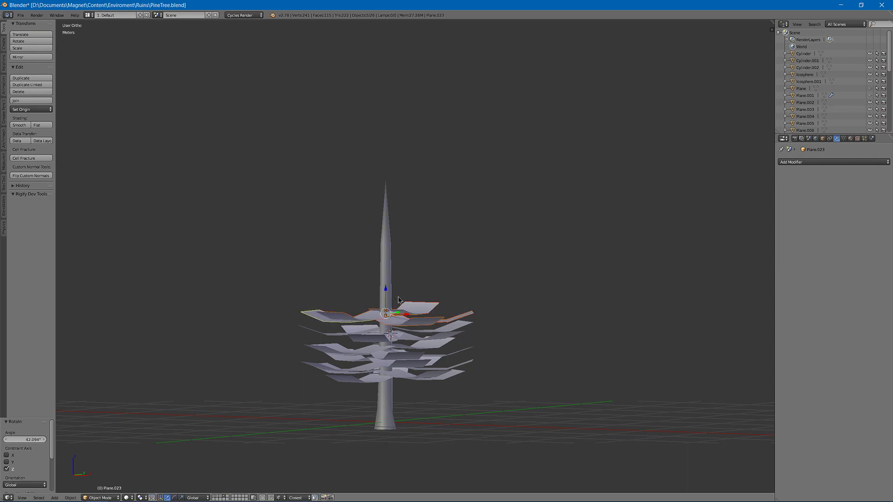
Add a sixth tier as a linked duplicate of the fifth, moved up the trunk and rotated around Z.
key(alt+d)
key(Escape)
key(g)
key(z)
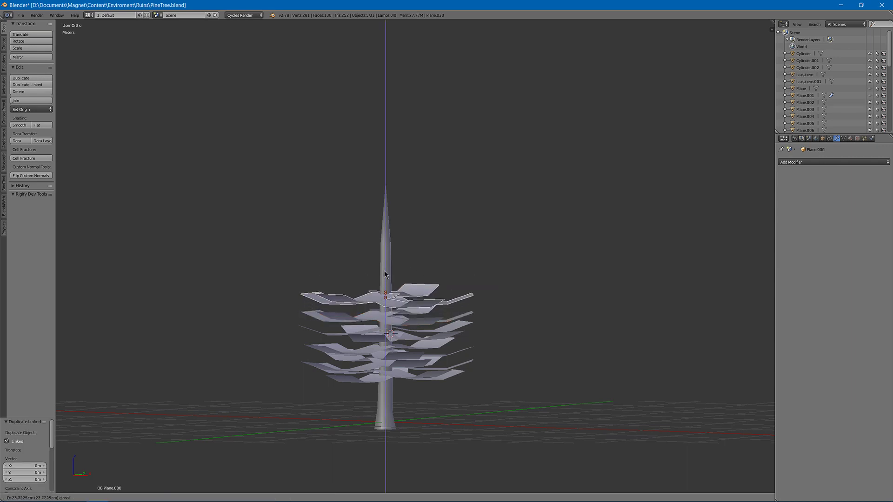
click(458, 311)
key(r)
key(z)
click(539, 300)
Add a seventh tier as a linked duplicate, raised about 21.9 cm and rotated around Z.
key(alt+d)
key(Escape)
key(g)
key(z)
click(386, 267)
key(r)
key(z)
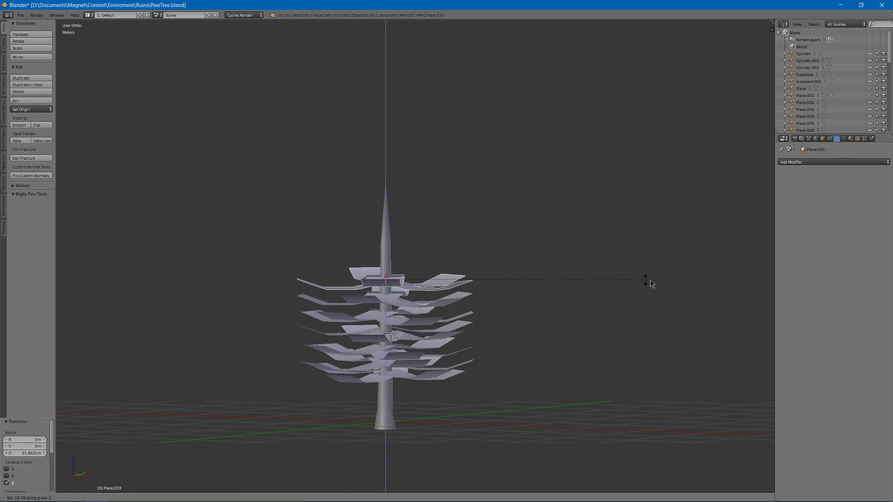
click(675, 284)
Add an eighth tier as a linked duplicate, raised about 20.9 cm and rotated around Z to vary the branches.
key(alt+d)
key(Escape)
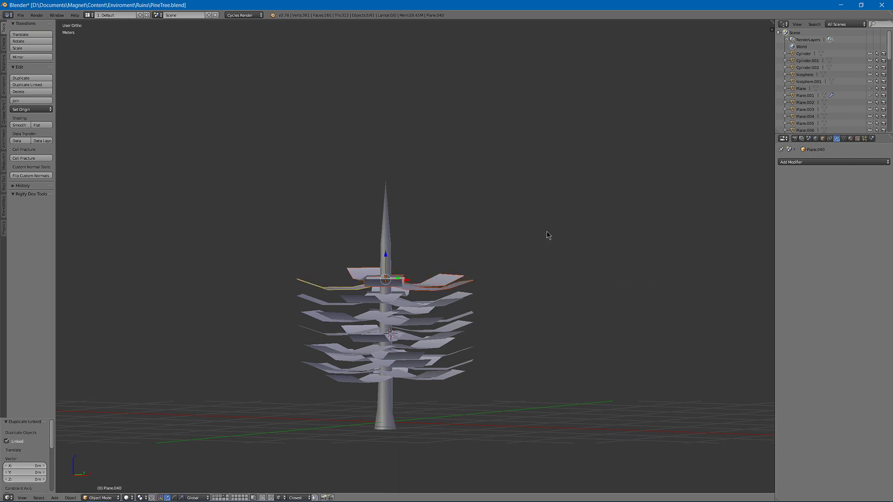
key(g)
key(z)
click(385, 254)
key(r)
key(z)
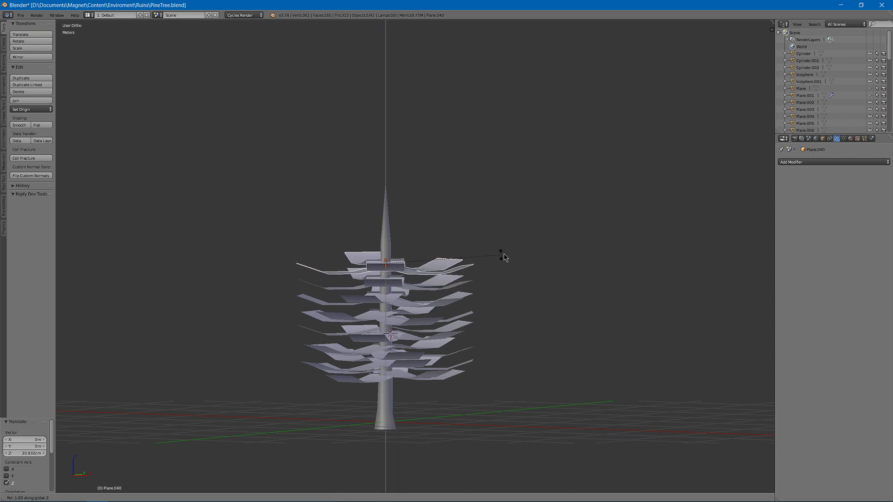
click(372, 178)
middle_drag(313, 168, 327, 217)
key(r)
key(z)
click(195, 207)
Add a ninth tier as a linked duplicate, raised about 31.7 cm and nudged in height along Z.
key(alt+d)
right_click(298, 199)
drag(383, 253, 378, 229)
middle_drag(377, 231, 385, 219)
key(g)
key(z)
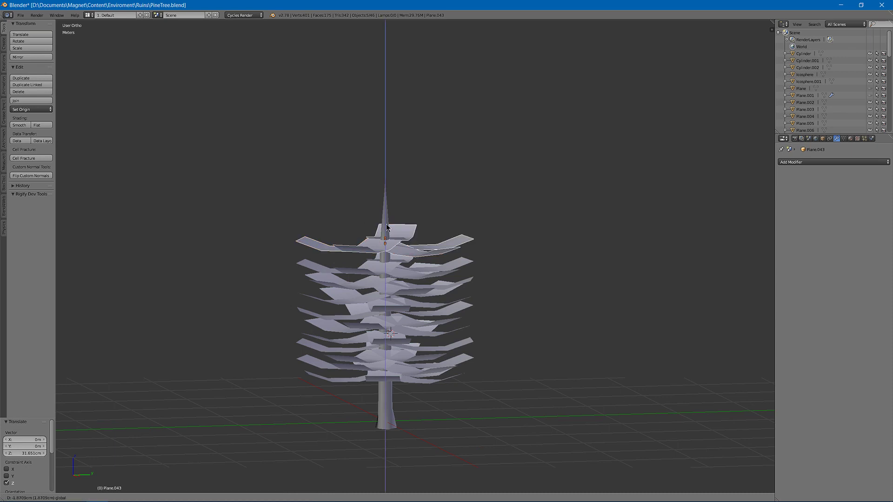
click(387, 225)
Add a tenth tier as a linked duplicate above the ninth and fine-tune its height along Z near the trunk's tip.
key(alt+d)
right_click(449, 226)
click(380, 223)
key(g)
key(z)
click(387, 206)
middle_drag(387, 206, 417, 190)
key(g)
key(z)
click(384, 206)
Add another tier near the trunk's tip as a linked duplicate, raised about 16.5 cm, rotated about 26° around Z, and raised about 10.8 cm more.
key(alt+d)
key(Escape)
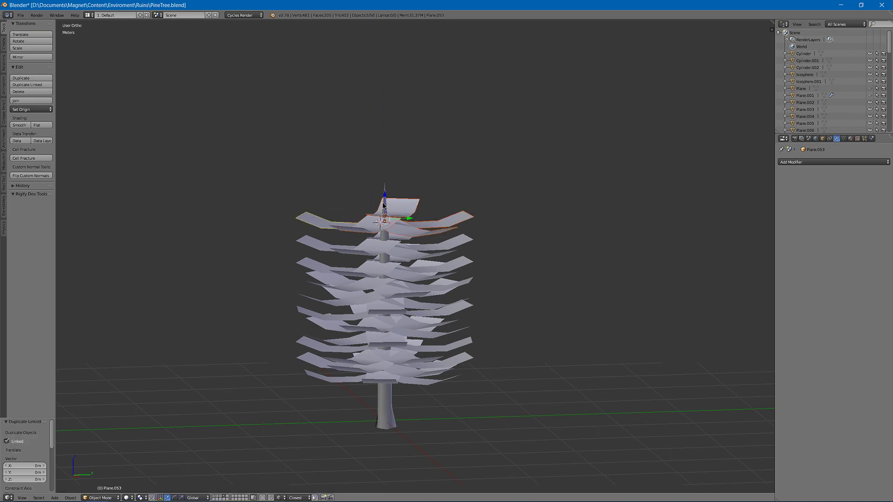
key(g)
key(z)
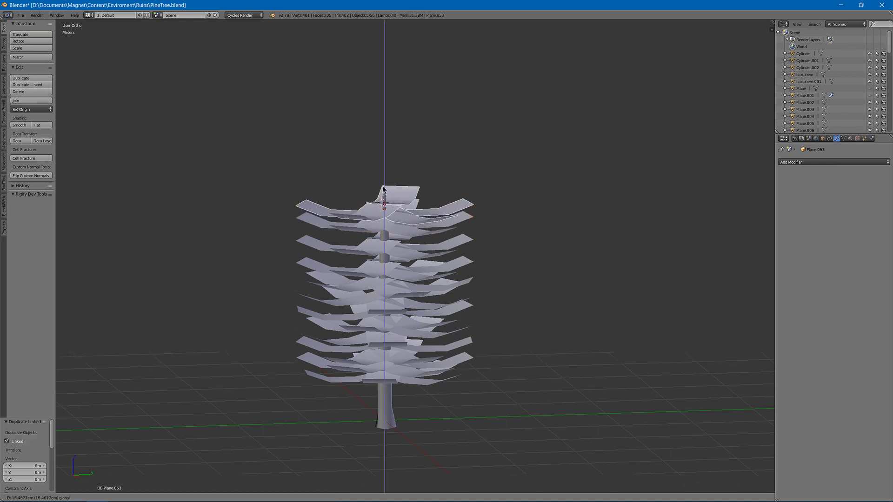
click(383, 189)
key(r)
key(z)
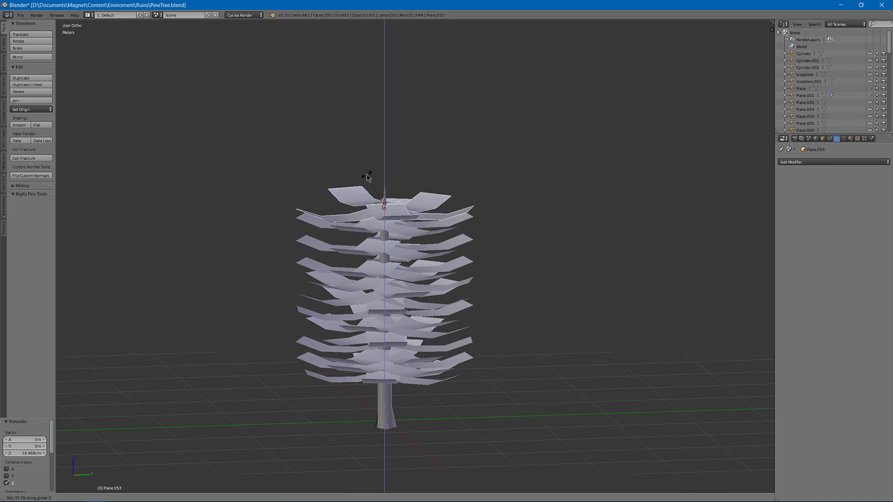
click(382, 193)
key(g)
key(z)
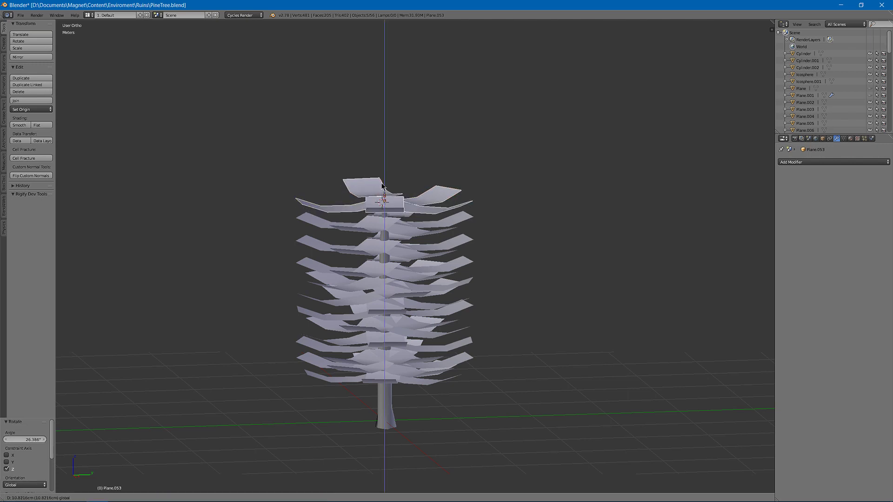
click(382, 184)
Select the branches of the tier just below the topmost one and rotate them around Z to vary their direction.
right_click(363, 233)
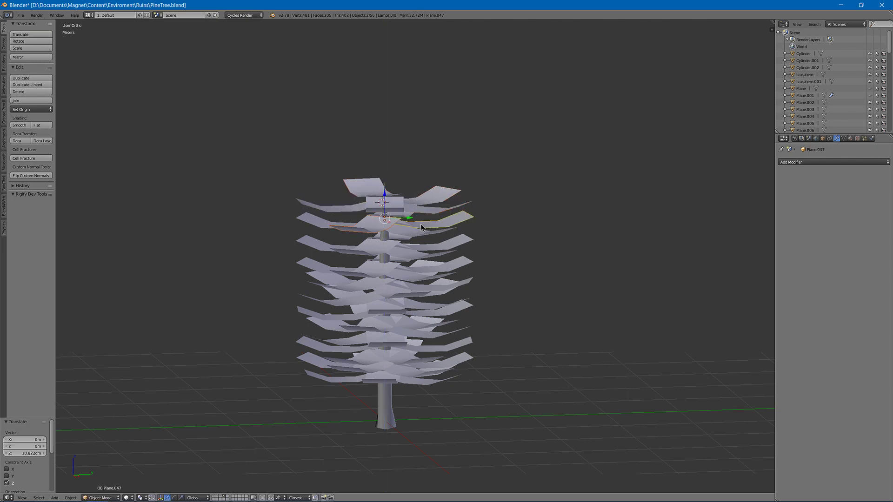
middle_drag(417, 228, 344, 216)
shift+right_click(372, 240)
shift+right_click(338, 213)
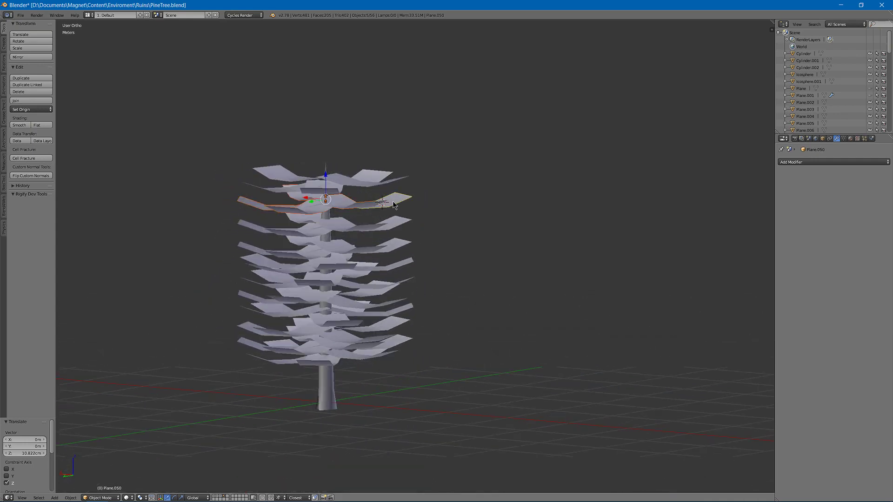
key(r)
key(z)
click(425, 156)
middle_drag(425, 155, 389, 188)
key(r)
key(z)
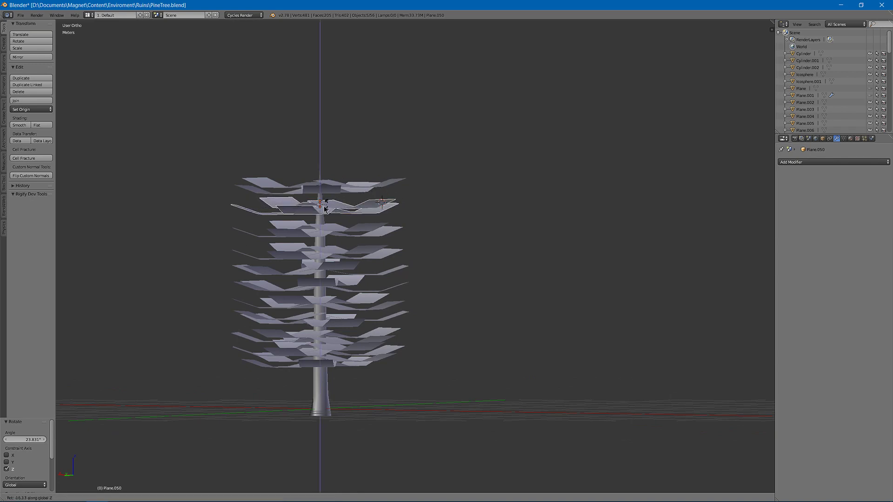
click(316, 209)
Select all branch planes without the trunk, check them in a rendered preview, and join them into a single object.
middle_drag(316, 209, 299, 288)
key(a)
key(a)
shift+right_click(309, 397)
shift+right_click(309, 398)
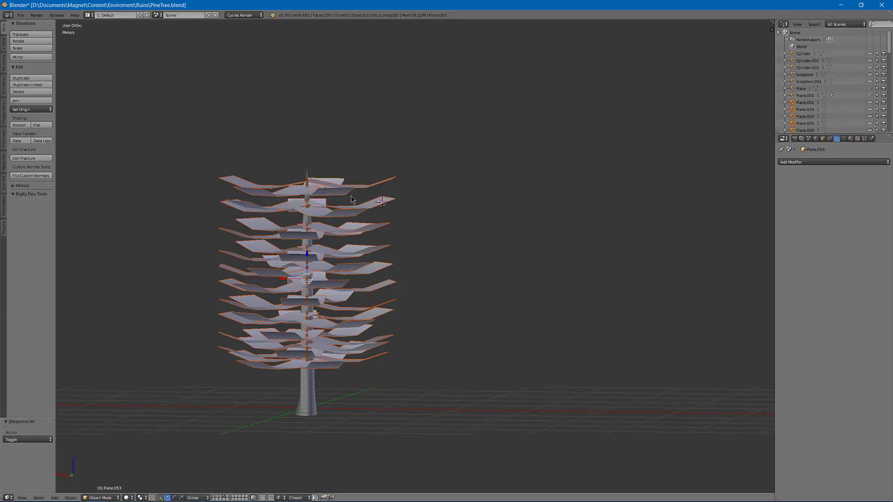
middle_drag(356, 199, 429, 208)
key(shift+z)
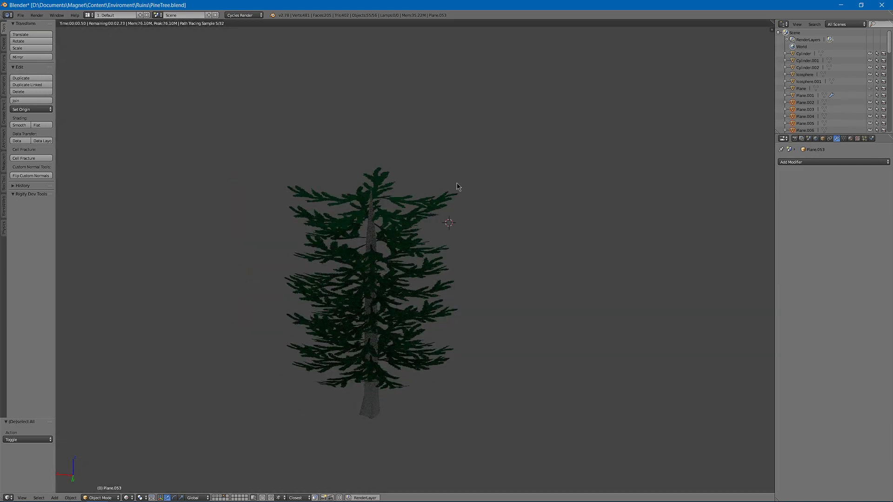
key(shift+z)
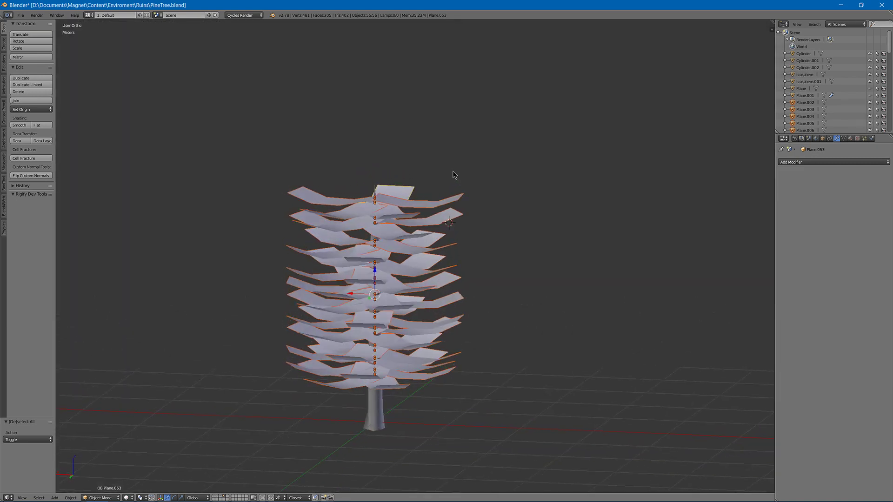
key(ctrl+j)
middle_drag(454, 175, 402, 223)
key(Tab)
key(Tab)
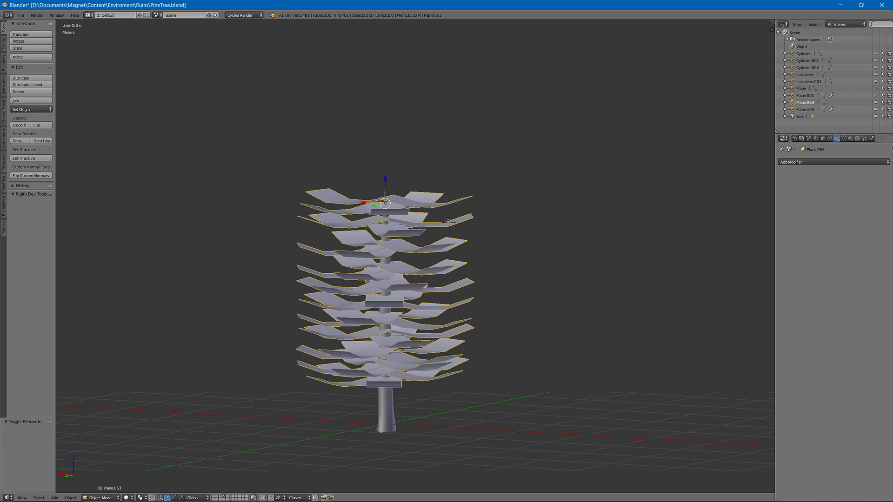
Add a Simple Deform modifier to the joined branches with the trunk, Cylinder.002, as its axis origin.
click(804, 163)
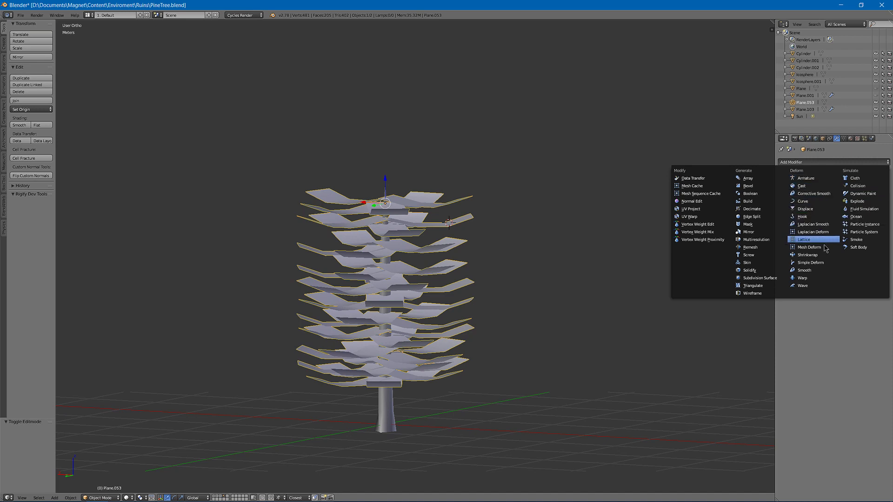
click(819, 263)
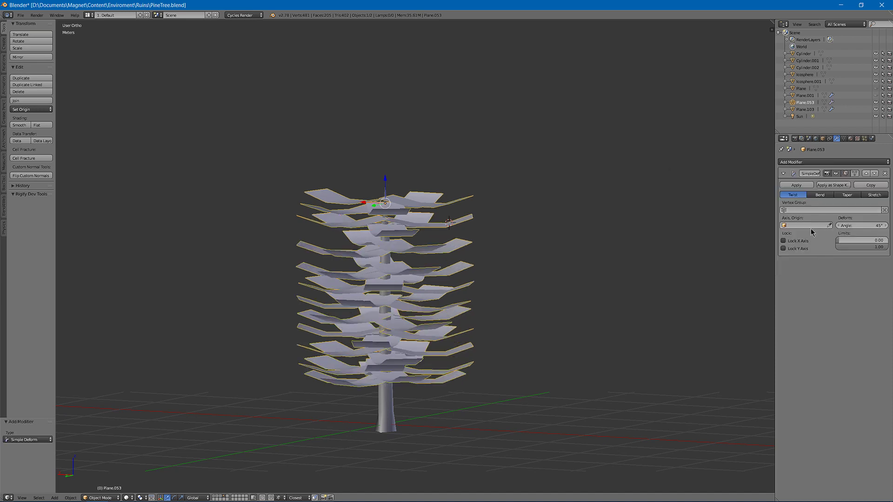
click(809, 226)
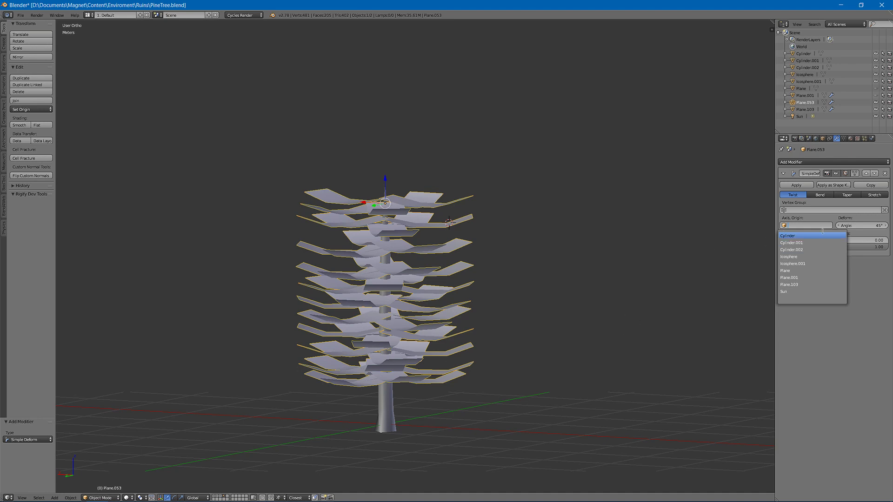
key(Escape)
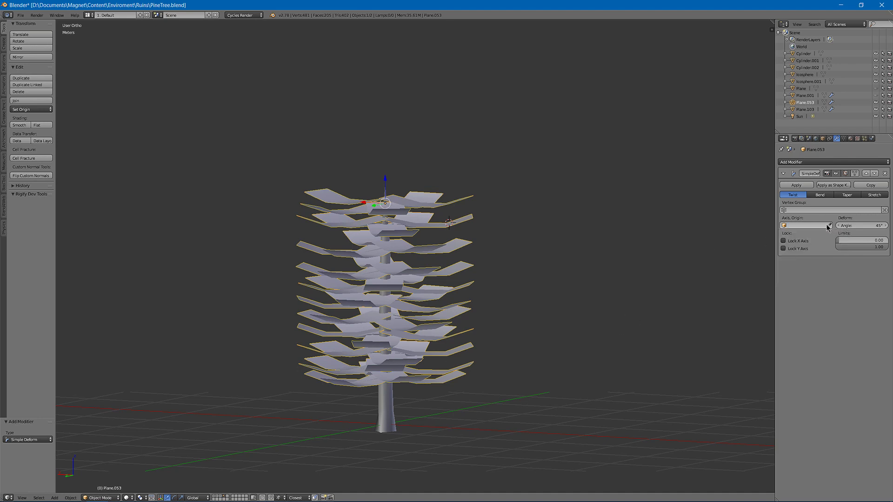
click(388, 418)
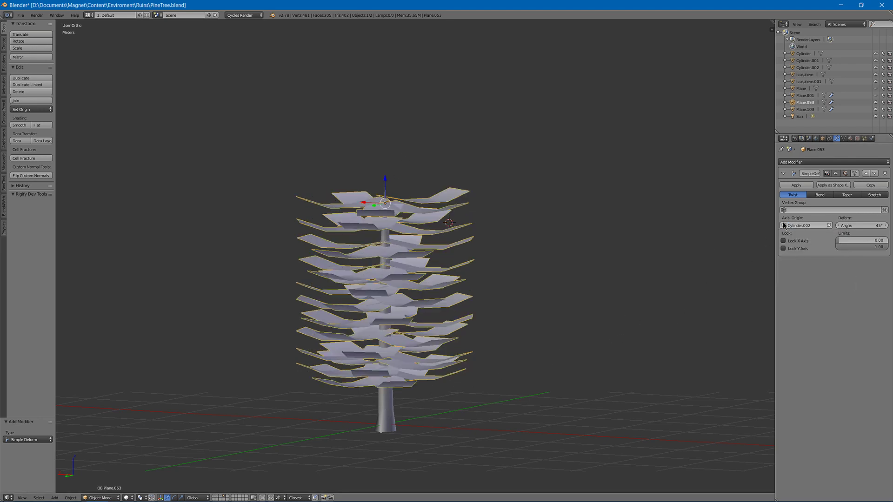
Set the Simple Deform mode to Taper and lower its factor until the branches narrow towards the tree's tip.
click(846, 196)
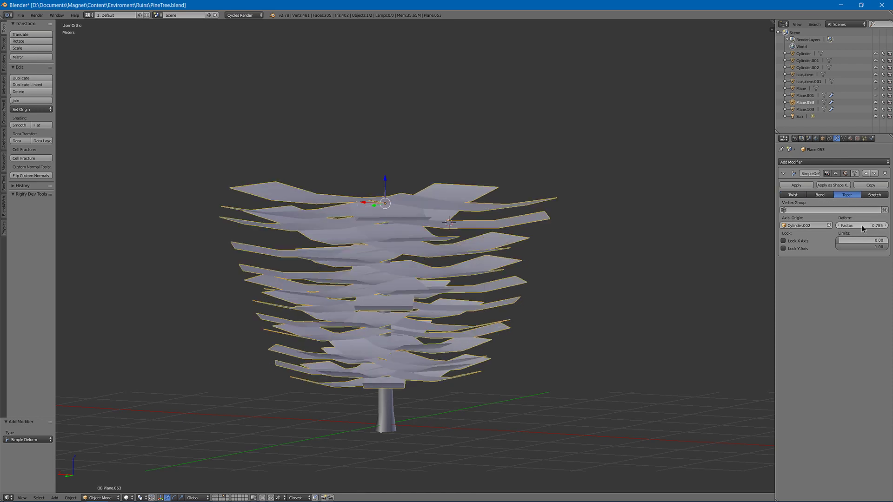
drag(861, 225, 752, 226)
mouse_move(596, 241)
middle_down()
mouse_move(536, 250)
mouse_move(495, 293)
mouse_move(393, 322)
middle_up()
key(Tab)
key(Tab)
Assign the existing mBark material to the trunk and check it in the rendered preview.
key(z)
key(shift+z)
key(z)
right_click(381, 409)
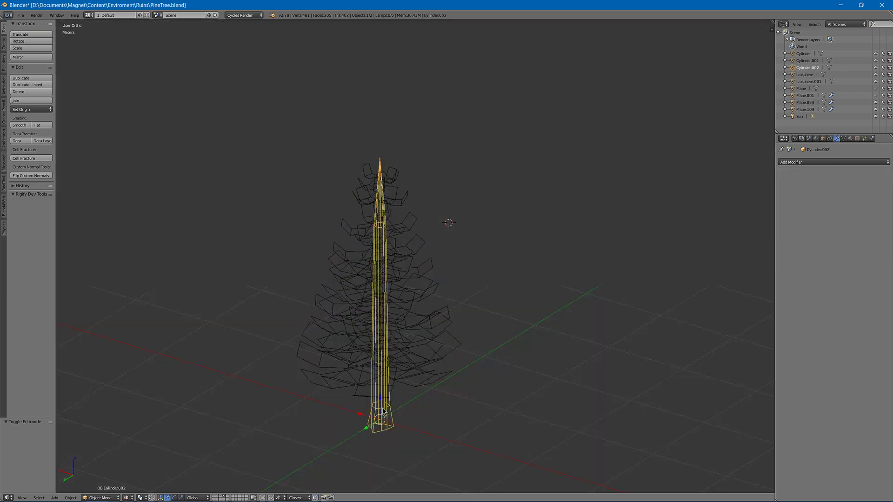
click(851, 139)
click(783, 185)
click(800, 198)
key(shift+z)
middle_drag(355, 333, 403, 264)
key(shift+z)
key(z)
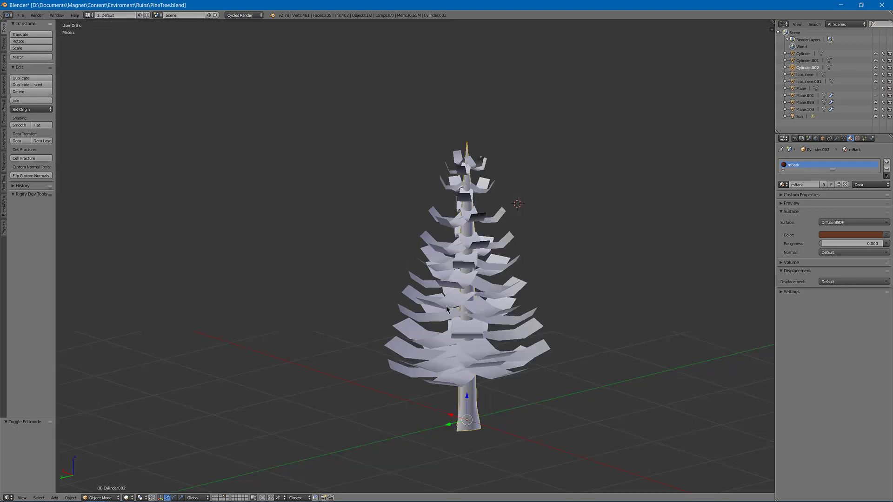
Duplicate all planes inside the branch mesh, raise the copy slightly along Z, and rotate it around Z to fill gaps.
mouse_move(447, 307)
middle_down()
mouse_move(438, 298)
mouse_move(447, 313)
middle_up()
key(Tab)
key(Tab)
right_click(444, 279)
key(Tab)
middle_drag(444, 279, 434, 270)
key(a)
key(a)
key(shift+d)
right_click(471, 241)
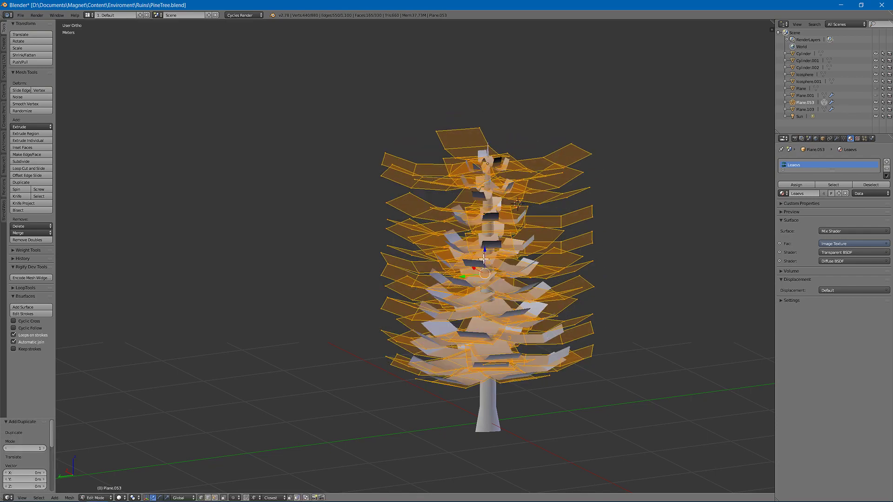
drag(484, 259, 485, 251)
middle_drag(514, 291, 538, 224)
key(r)
key(z)
click(507, 285)
Duplicate the branch planes again, offset the copy about 2.7 cm along Z, and inspect the fuller tree in the rendered preview.
key(shift+d)
click(516, 241)
key(shift+z)
scroll(509, 238, up, 3)
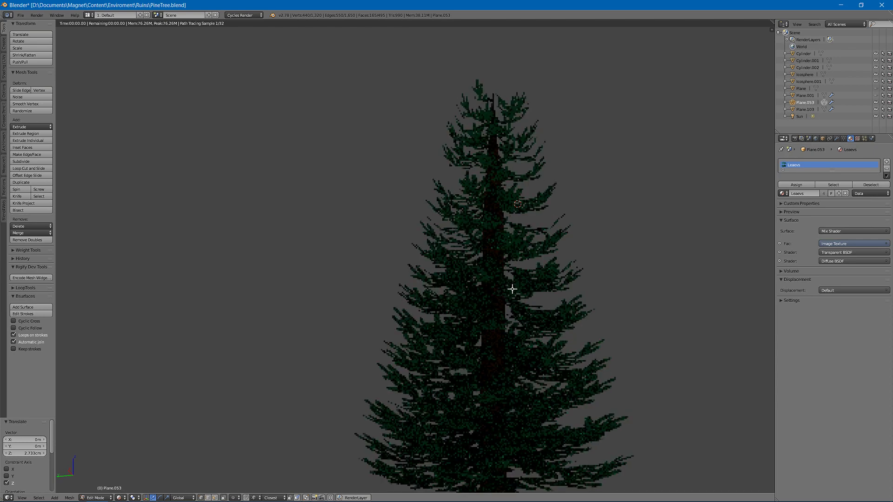
scroll(488, 235, down, 1)
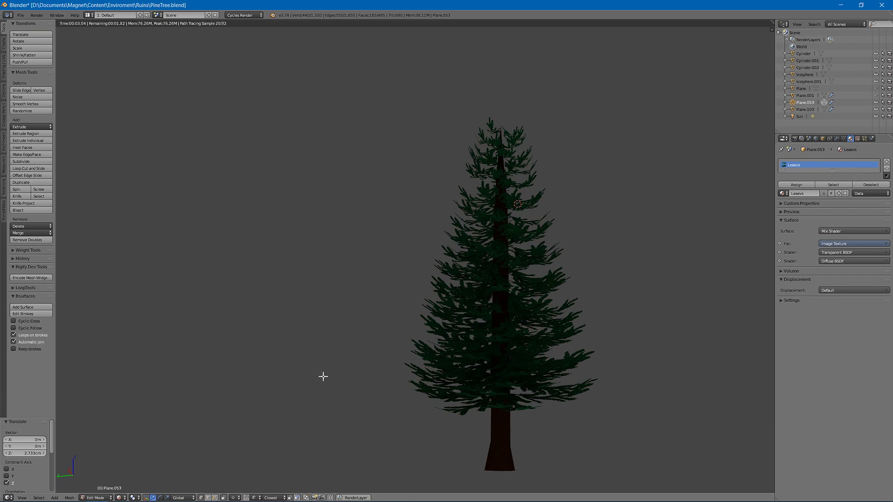
key(shift+z)
key(Tab)
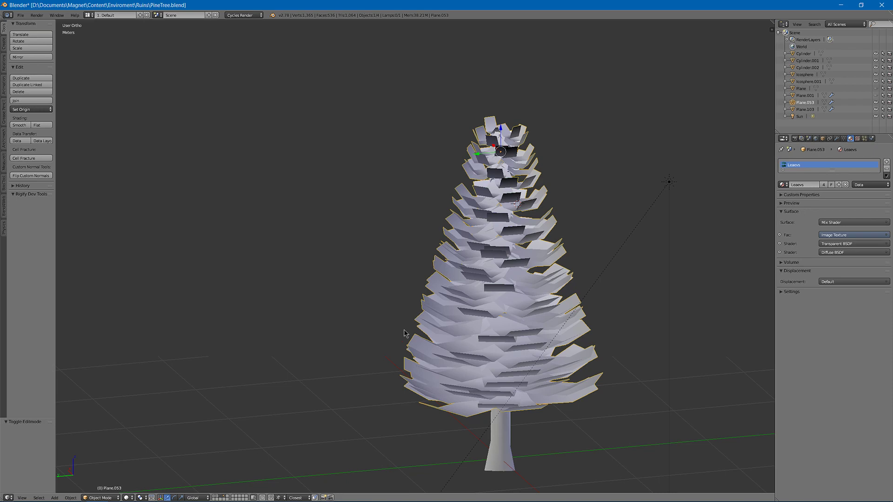
middle_drag(404, 334, 403, 352)
key(shift+z)
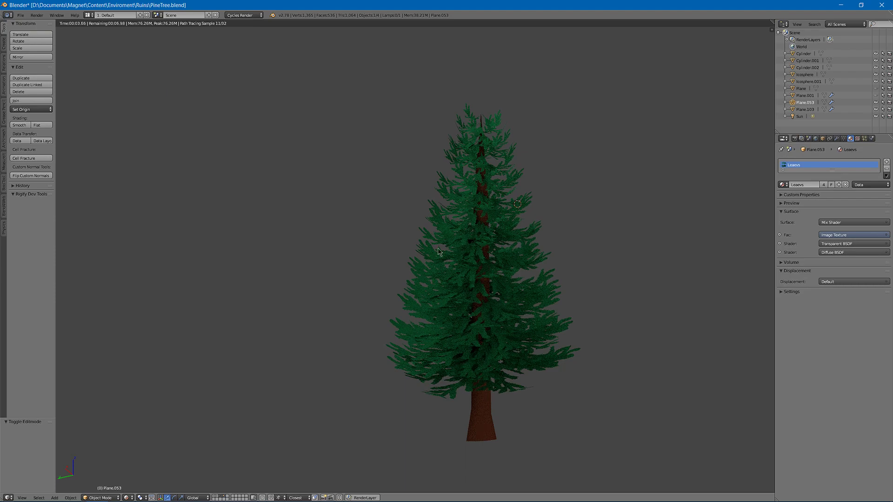
middle_drag(439, 249, 410, 233)
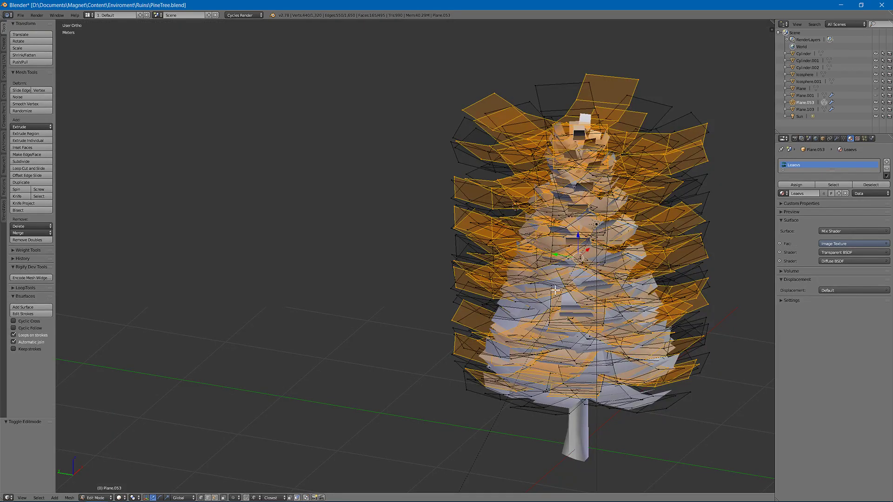
Add a third copy of the branch planes, raised slightly and rotated about -32.7° around Z, and check it rendered.
middle_drag(555, 290, 561, 275)
key(shift+d)
right_click(566, 268)
drag(565, 275, 566, 270)
key(r)
key(z)
key(z)
click(578, 269)
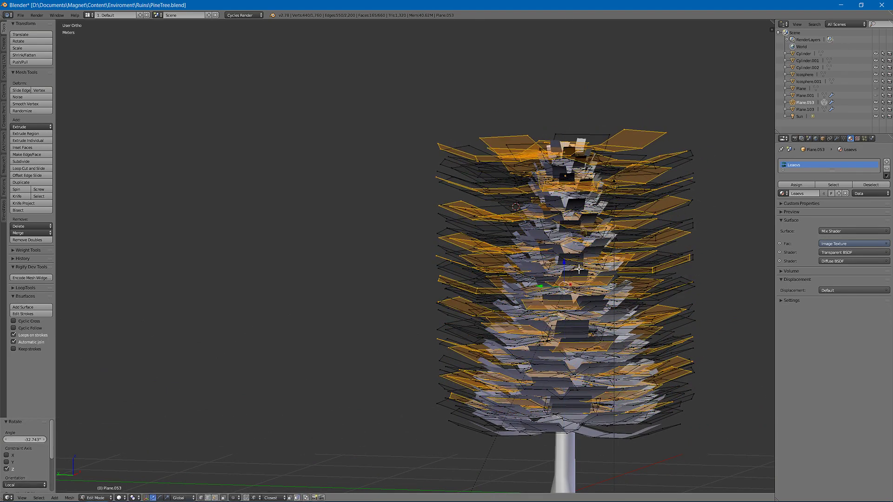
key(Tab)
key(shift+z)
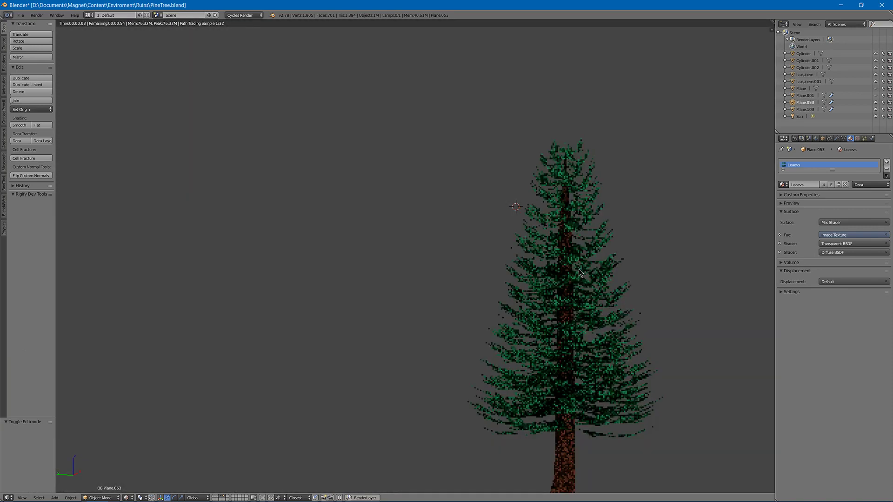
key(shift+z)
Nudge the newest copy of branch planes slightly higher along Z and check the tree in the rendered preview.
key(Tab)
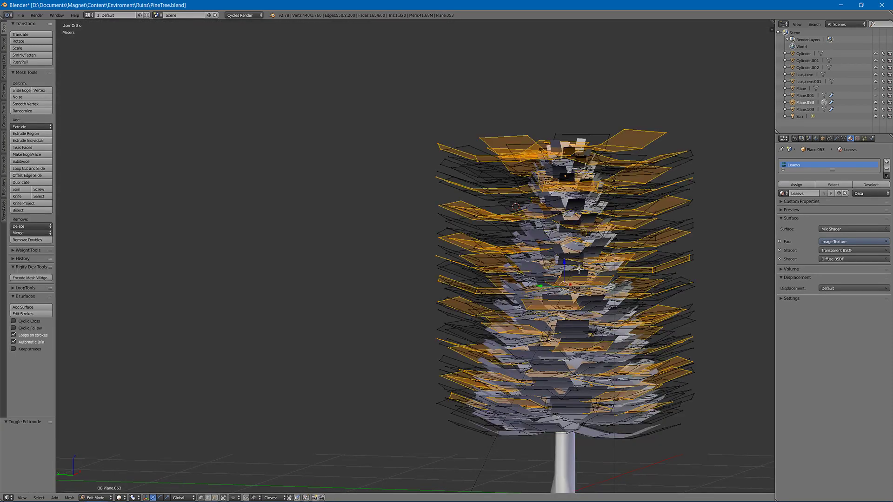
drag(564, 265, 565, 258)
key(Tab)
key(z)
key(shift+z)
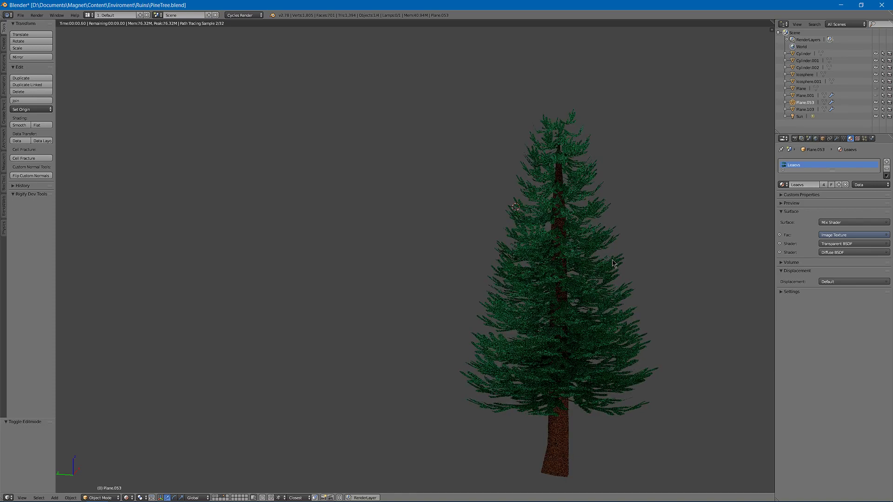
key(shift+z)
middle_drag(575, 314, 570, 301)
scroll(569, 301, down, 2)
key(Tab)
key(Tab)
Return to solid shading, select the branches together with the trunk, and start exporting them for the game engine.
right_click(563, 379)
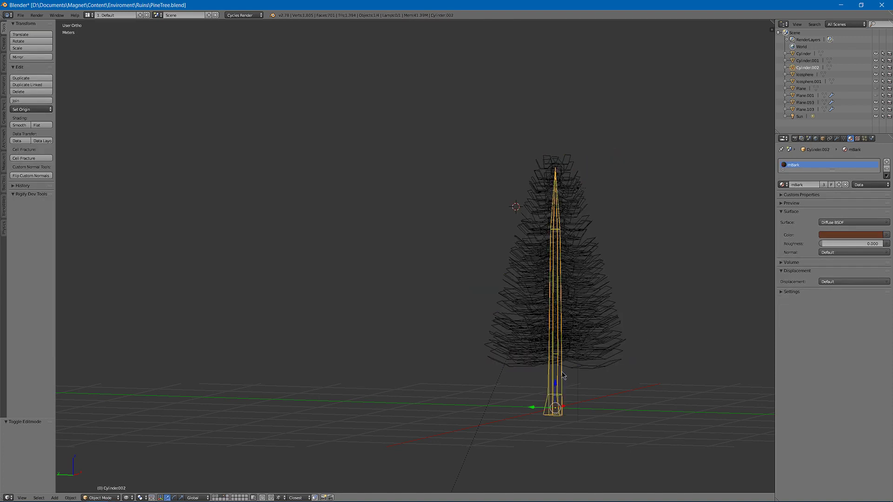
key(shift+z)
key(shift+z)
key(z)
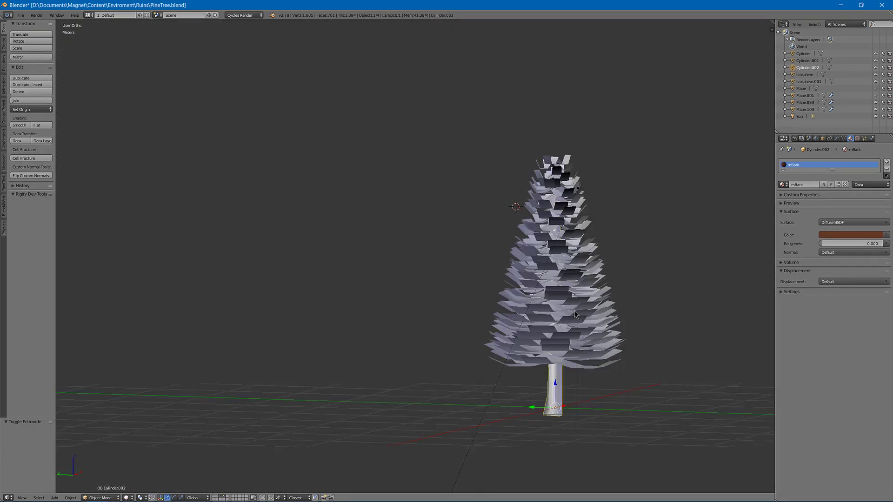
right_click(576, 304)
shift+right_click(560, 381)
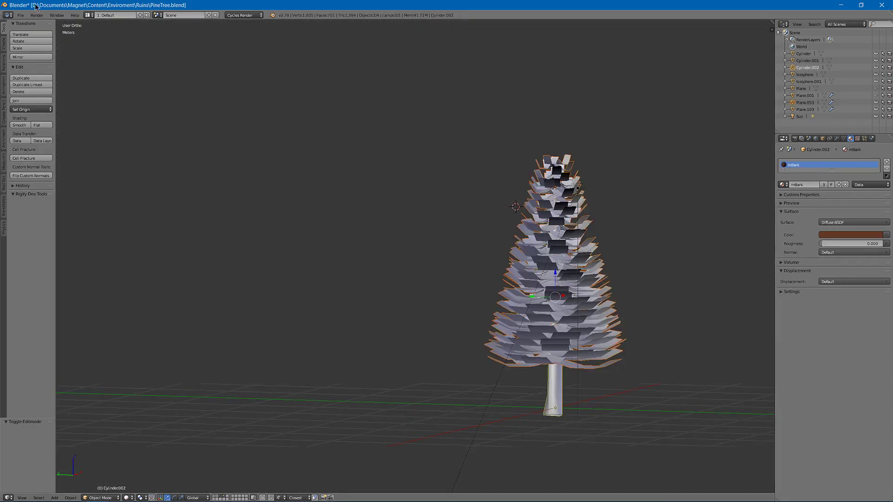
click(20, 15)
mouse_move(50, 148)
click(119, 161)
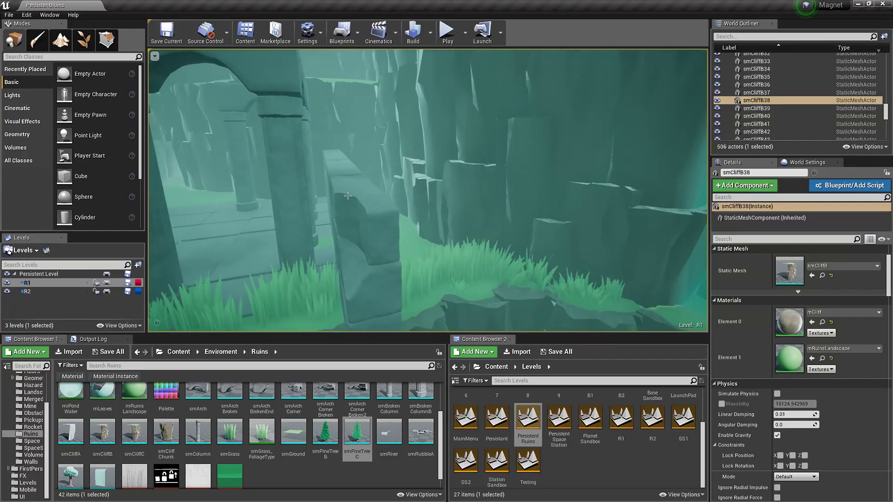
In Unreal Editor, place the smPineTreeC mesh on the grass beside the broken wall and view it in game view.
drag(357, 433, 475, 239)
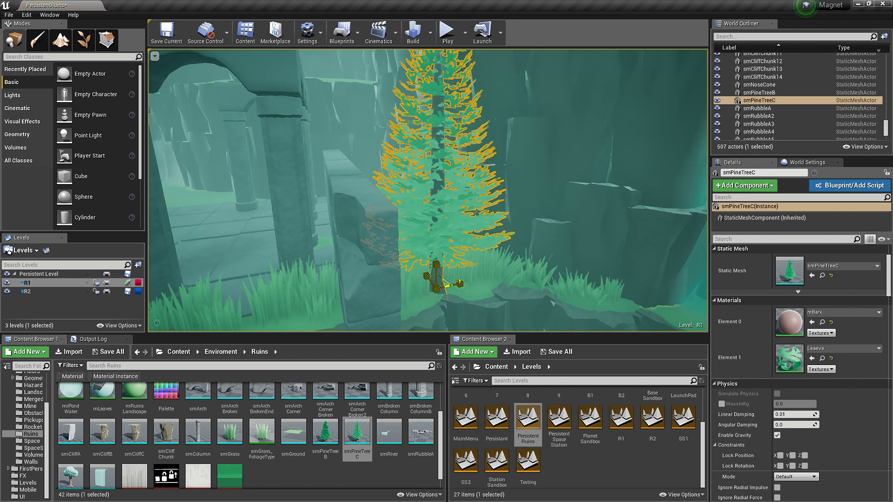
key(g)
key(s)
right_drag(475, 239, 609, 229)
key(w)
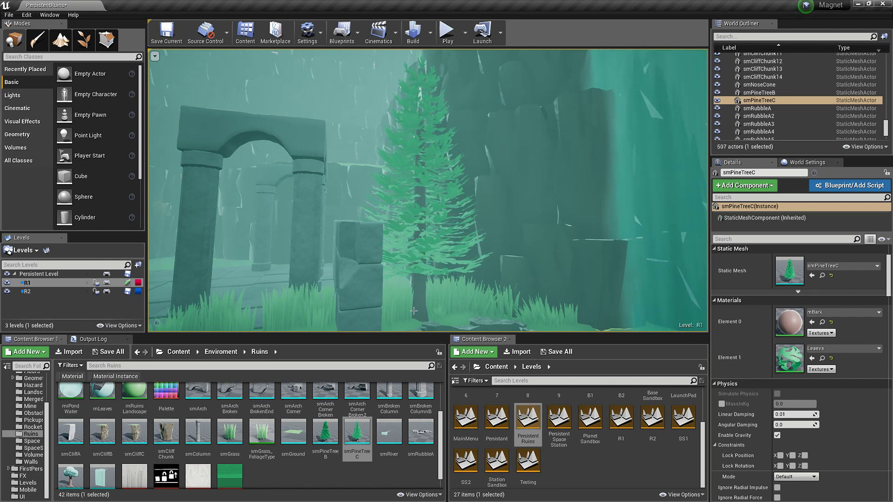
Switch back to Blender and put the trunk into Vertex Paint mode.
key(super)
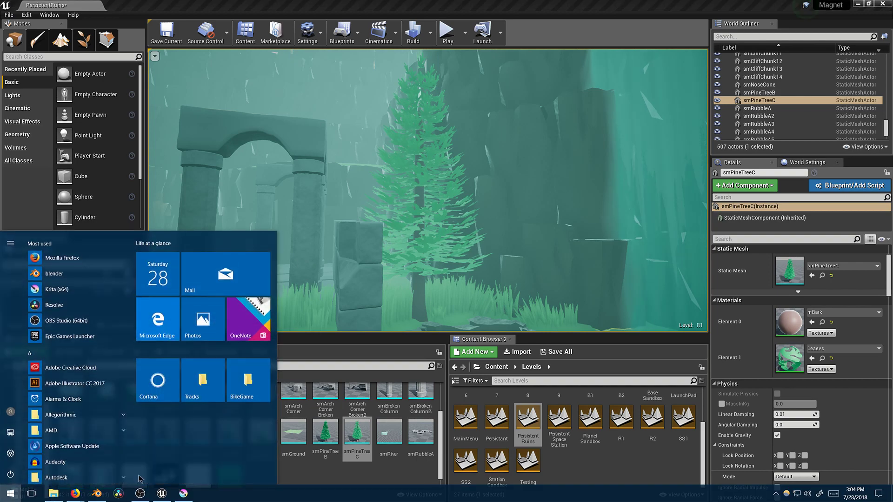
click(98, 494)
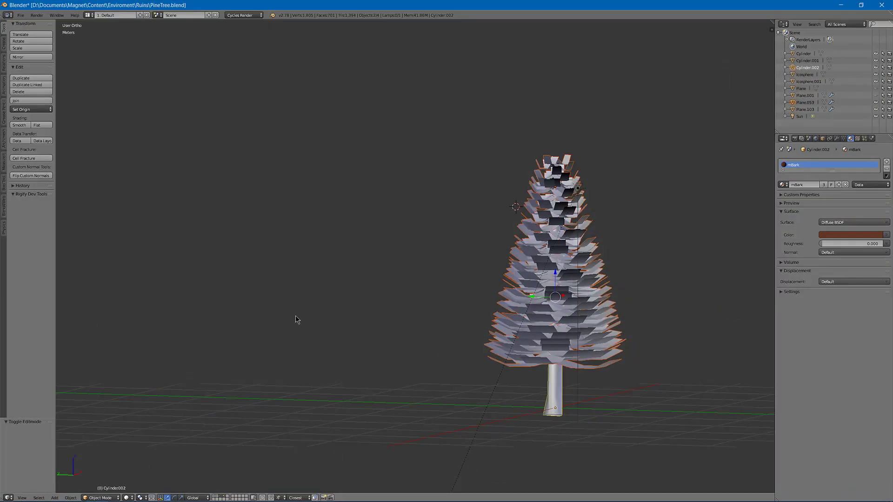
middle_drag(329, 295, 419, 293)
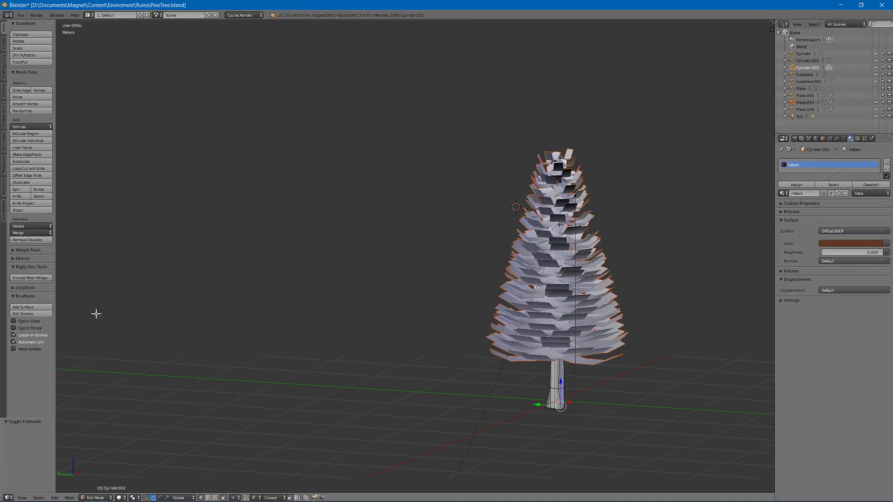
click(95, 499)
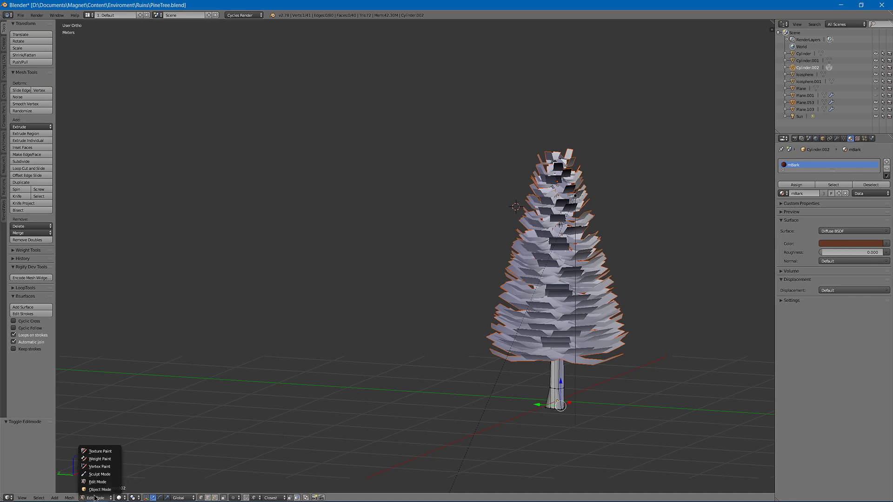
click(107, 467)
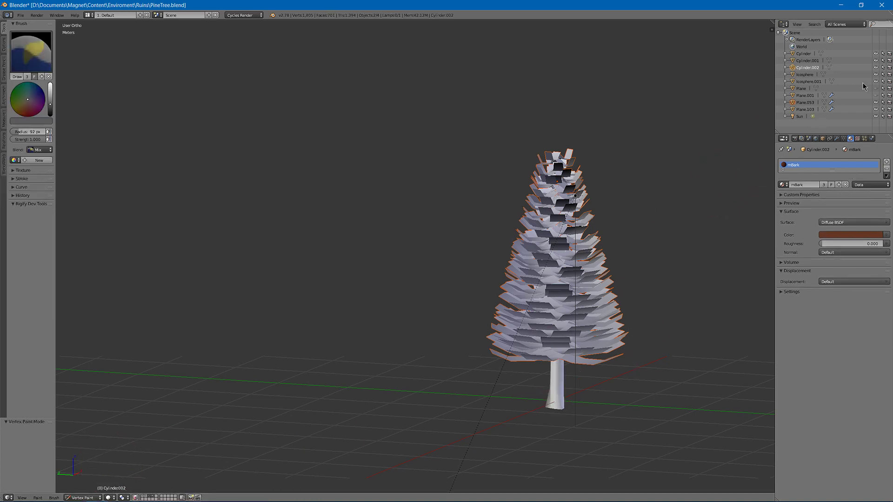
Hide the branches and vertex-paint the base of the trunk black on all sides.
click(876, 102)
mouse_move(479, 193)
middle_down()
mouse_move(528, 219)
mouse_move(395, 225)
middle_up()
drag(426, 399, 589, 419)
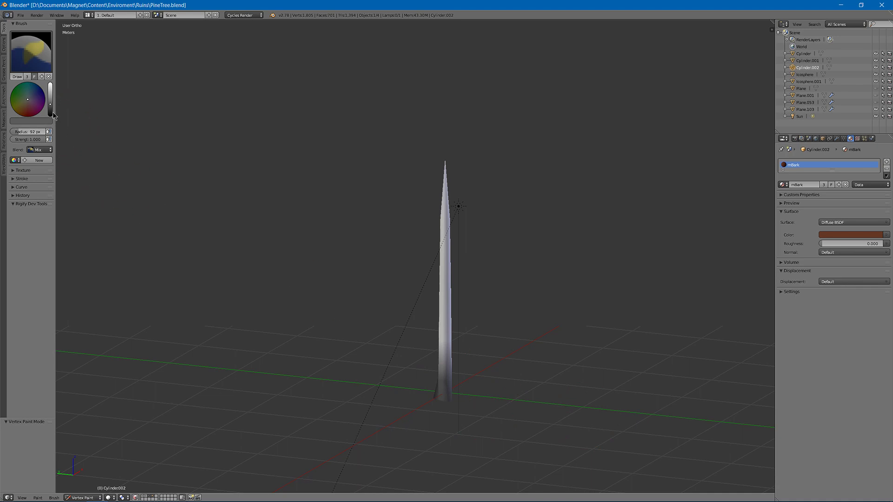
click(51, 113)
drag(446, 384, 478, 401)
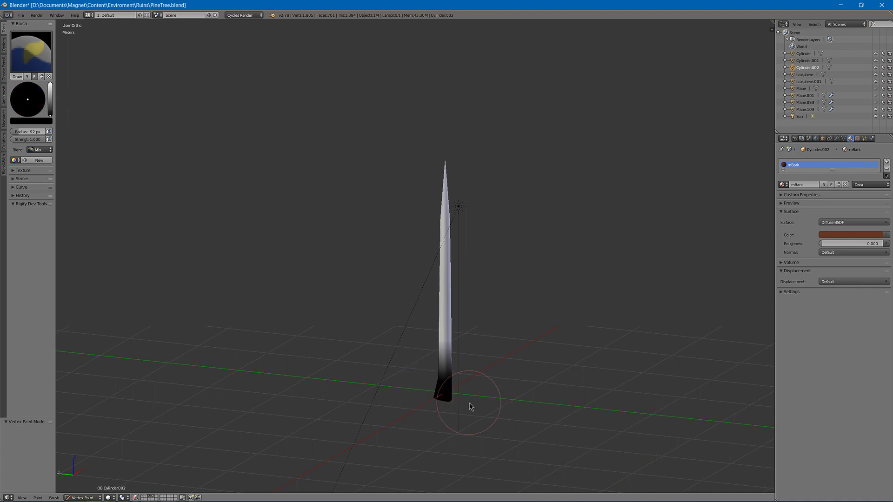
middle_drag(472, 409, 382, 409)
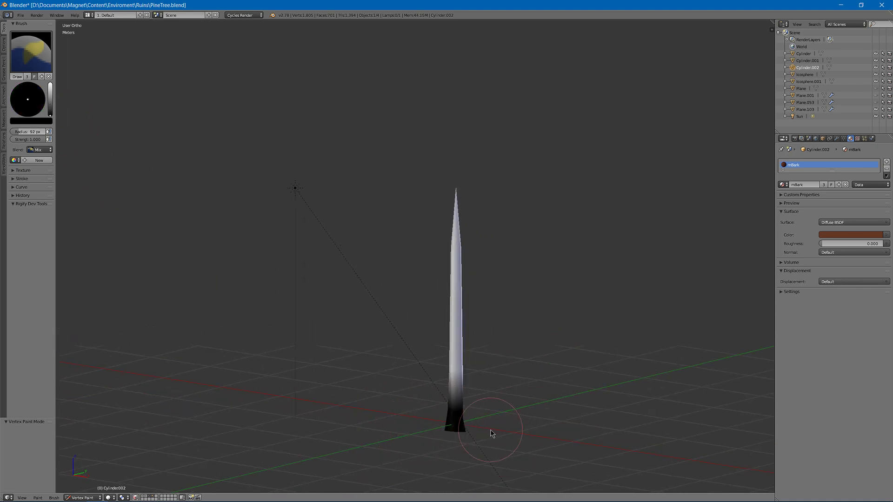
middle_drag(492, 434, 353, 438)
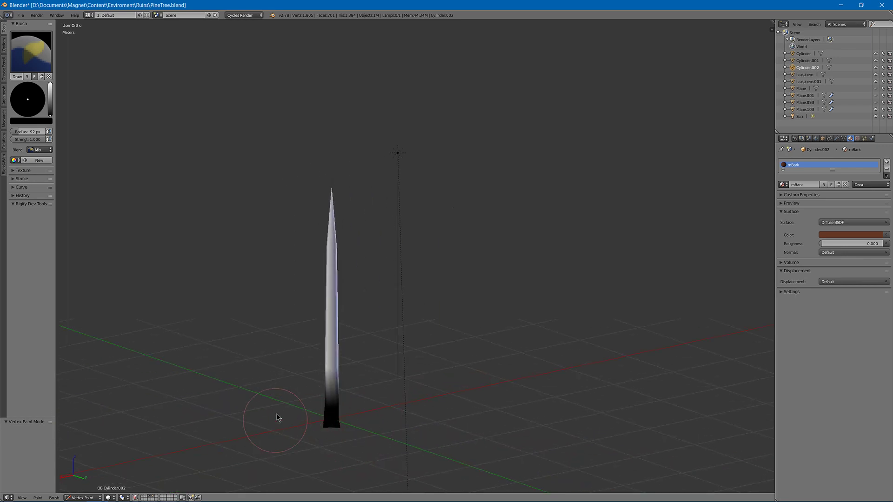
middle_drag(292, 413, 289, 418)
Paint a fade up the trunk on all sides, with mid grey above the black base and lighter grey higher up.
drag(51, 106, 50, 102)
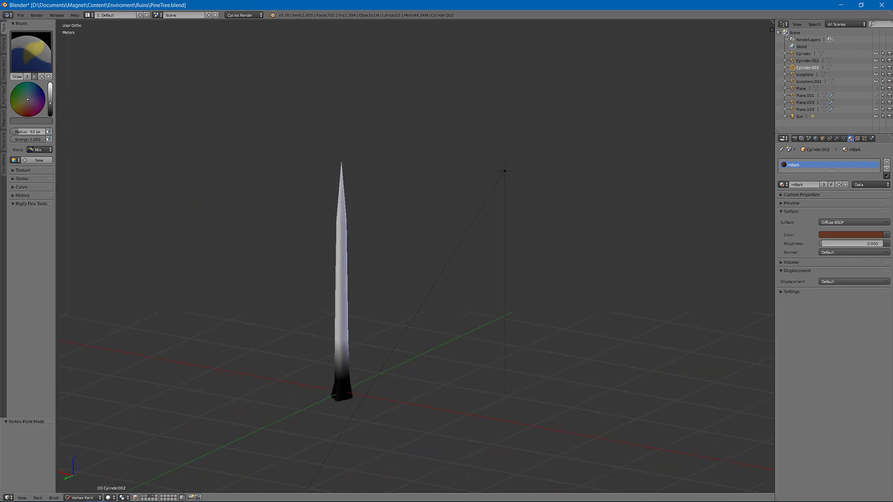
click(350, 338)
middle_drag(285, 331, 441, 369)
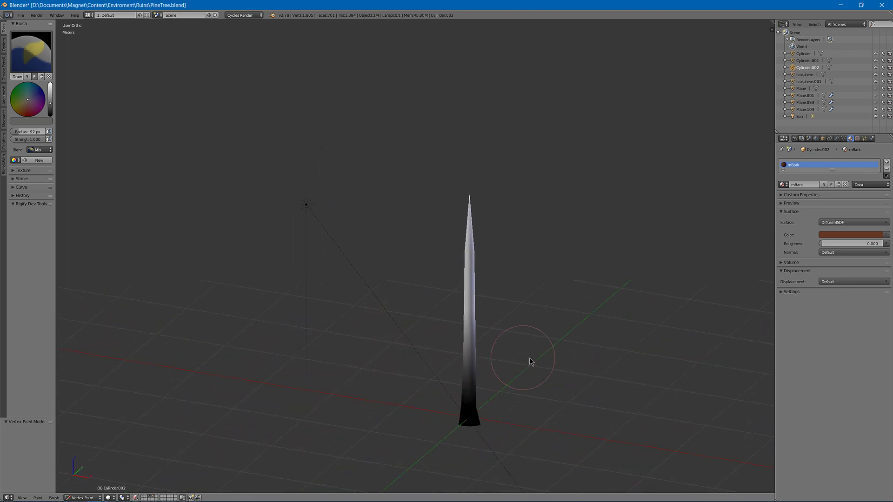
middle_drag(534, 361, 389, 347)
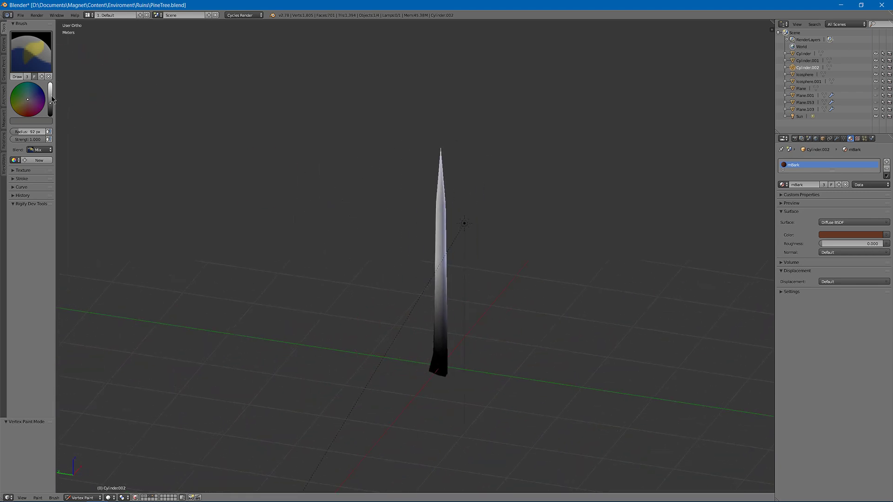
middle_drag(283, 247, 385, 283)
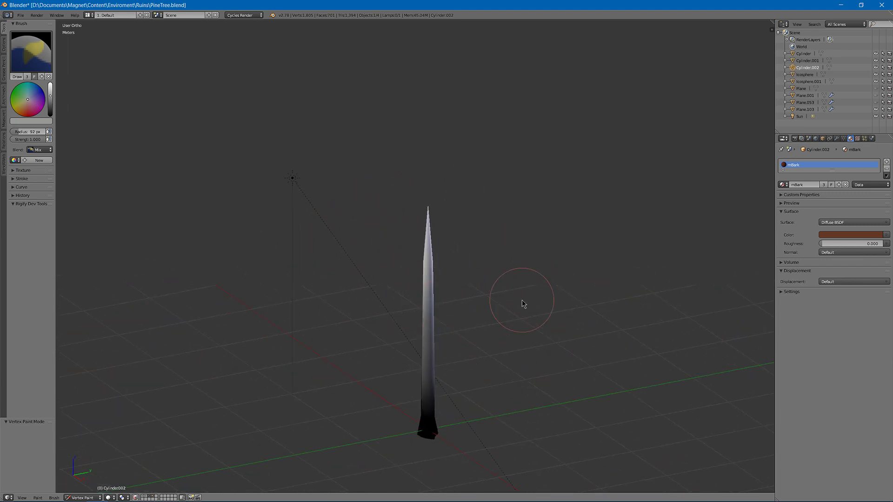
middle_drag(524, 303, 361, 283)
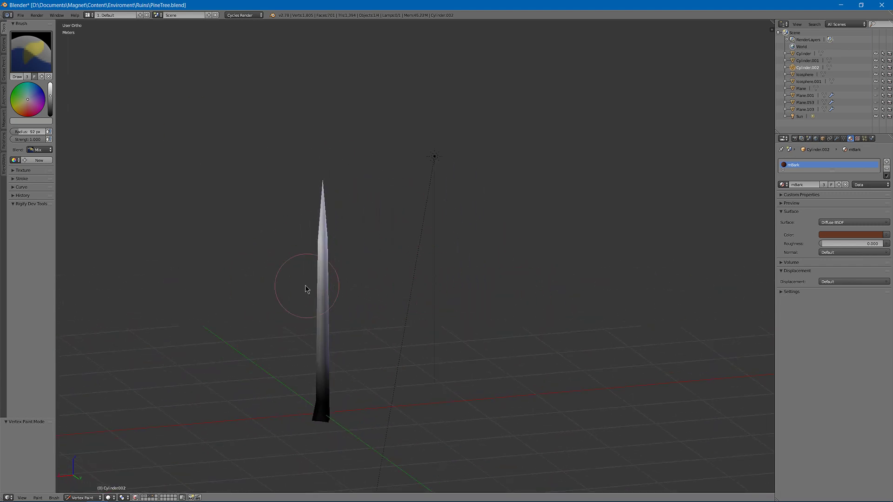
middle_drag(535, 296, 452, 279)
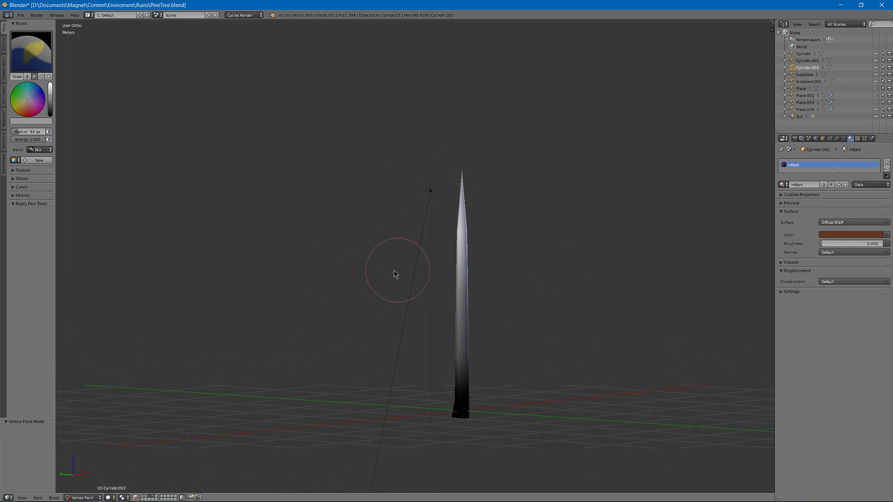
middle_drag(390, 273, 307, 232)
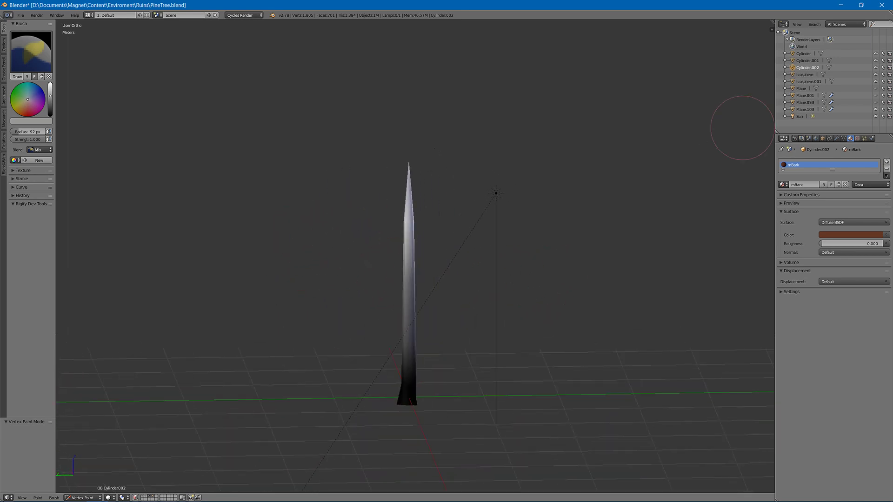
Unhide the branches, leave Vertex Paint mode on the trunk, and select the branch planes.
click(875, 88)
click(876, 89)
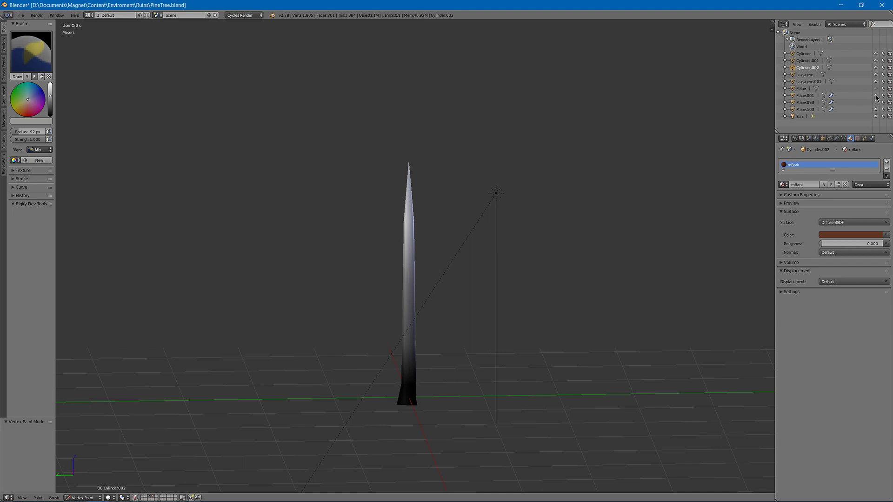
click(876, 95)
middle_drag(369, 223, 412, 258)
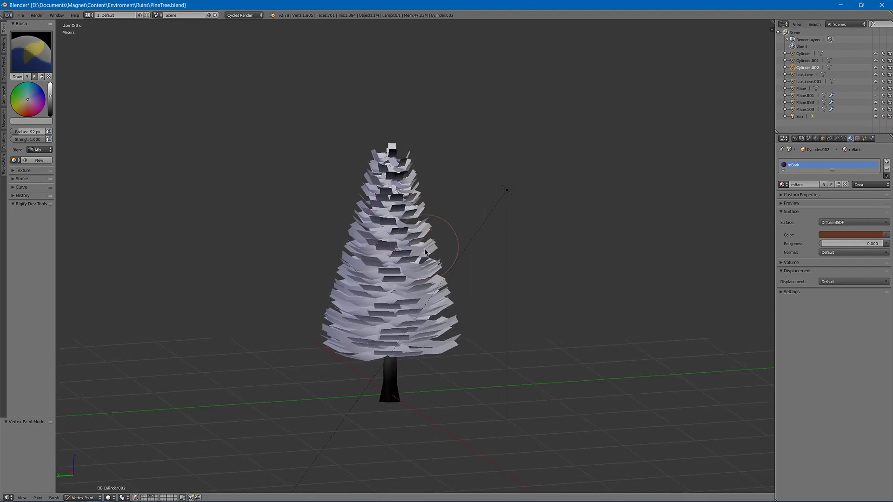
key(Tab)
key(Tab)
key(v)
right_click(359, 279)
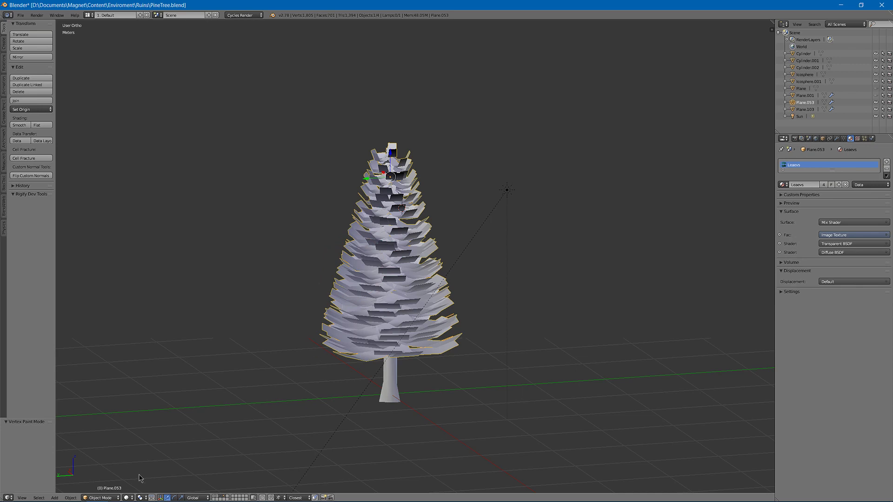
Put the branches into Vertex Paint mode and paint their lowest tiers black all around the tree.
click(99, 496)
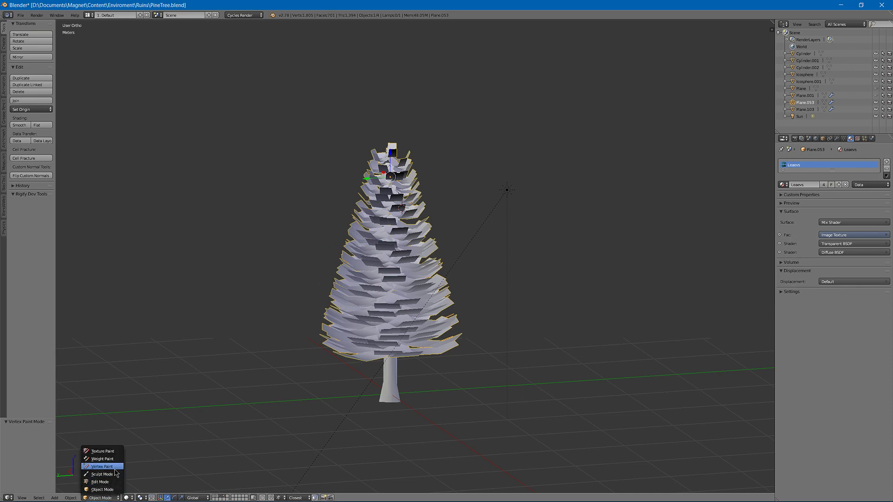
click(99, 466)
drag(51, 100, 51, 122)
middle_drag(318, 360, 309, 348)
drag(309, 348, 211, 352)
middle_drag(484, 395, 379, 383)
middle_drag(638, 383, 484, 375)
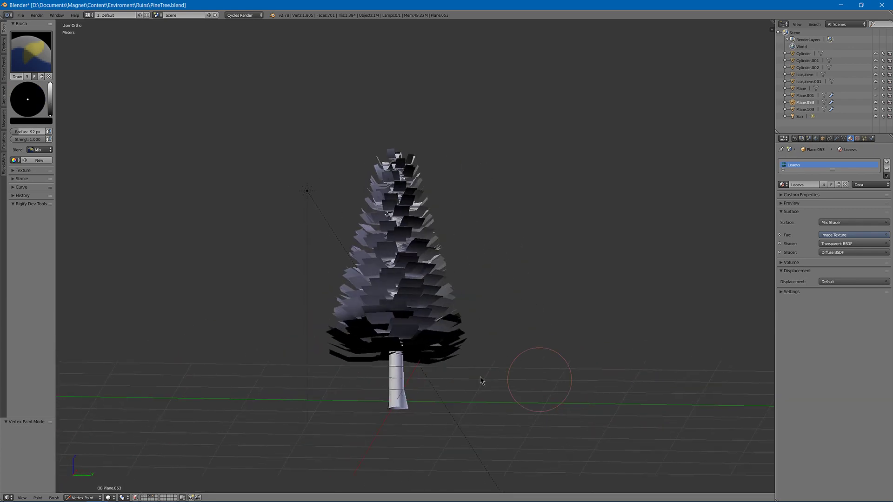
drag(470, 326, 307, 320)
middle_drag(423, 325, 544, 349)
mouse_move(542, 348)
mouse_down()
mouse_move(437, 342)
mouse_move(546, 347)
mouse_up()
Paint the middle branches dark grey and the higher ones lighter grey around the tree, with the brush strength lowered to 0.548.
drag(50, 103, 50, 101)
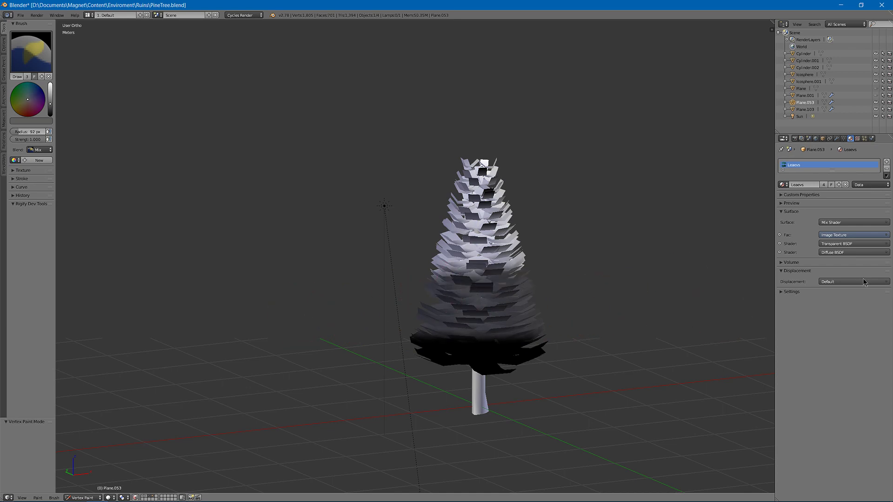
middle_drag(326, 309, 616, 264)
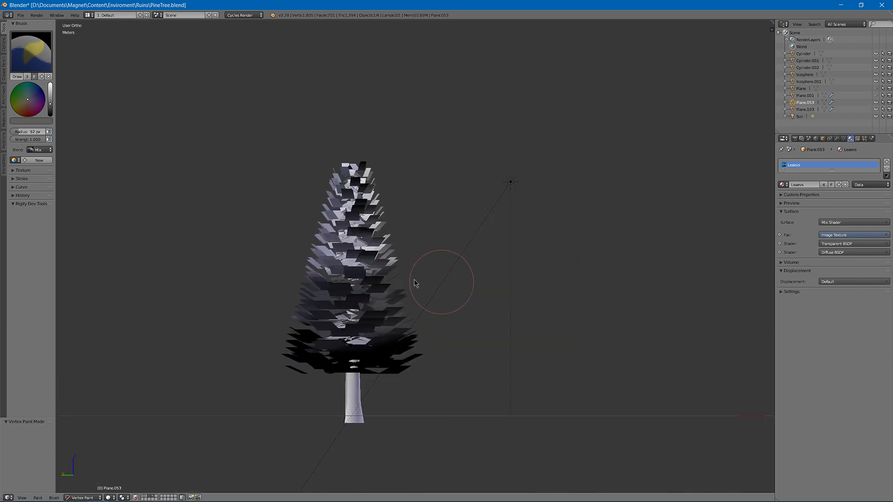
middle_drag(424, 319, 425, 295)
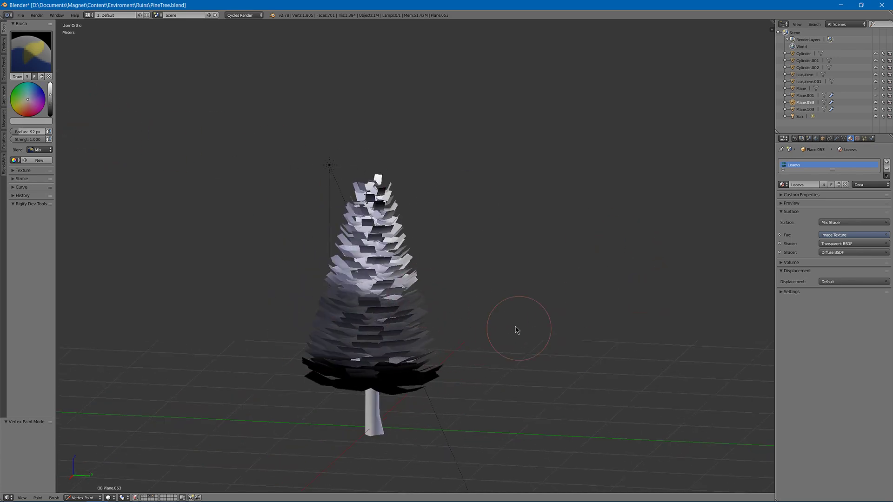
middle_drag(568, 269, 419, 239)
middle_drag(529, 234, 418, 205)
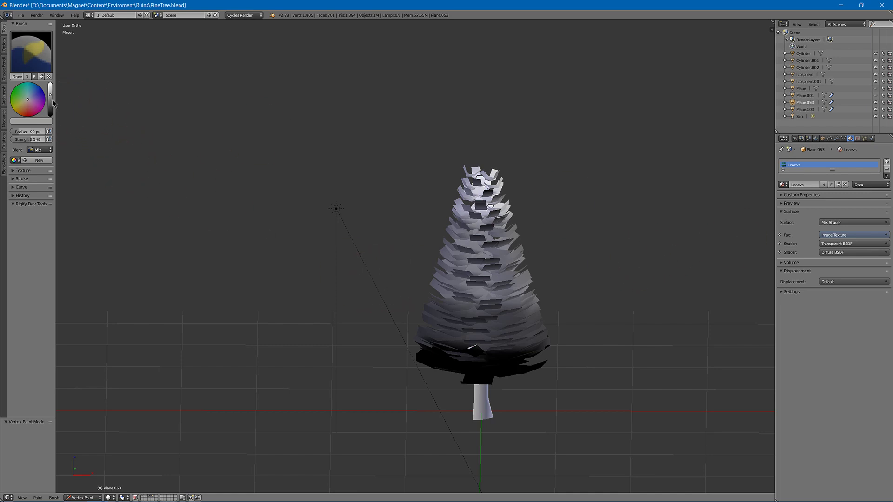
Soften the fade across the middle tiers with mid-grey strokes from several sides.
drag(50, 102, 50, 100)
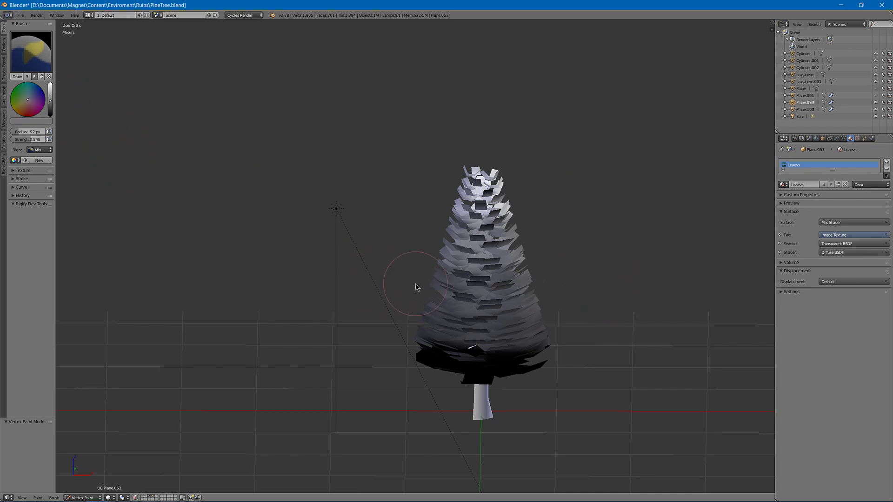
middle_drag(428, 299, 549, 281)
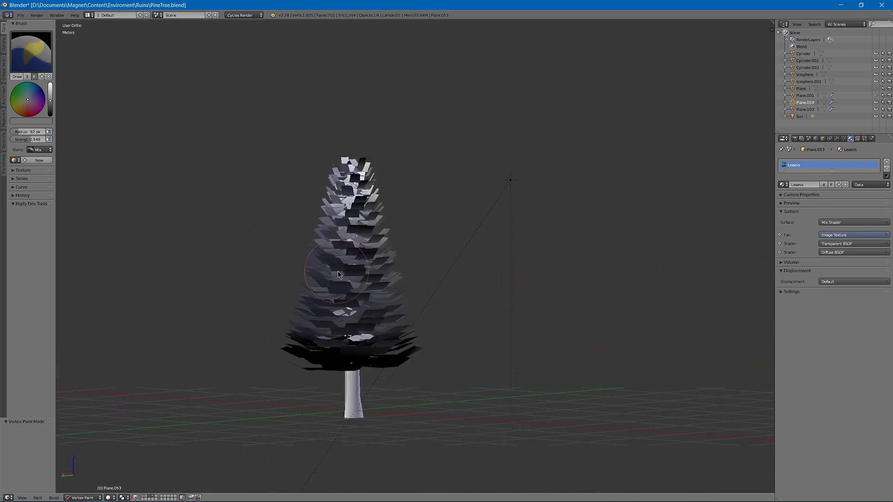
middle_drag(341, 275, 268, 230)
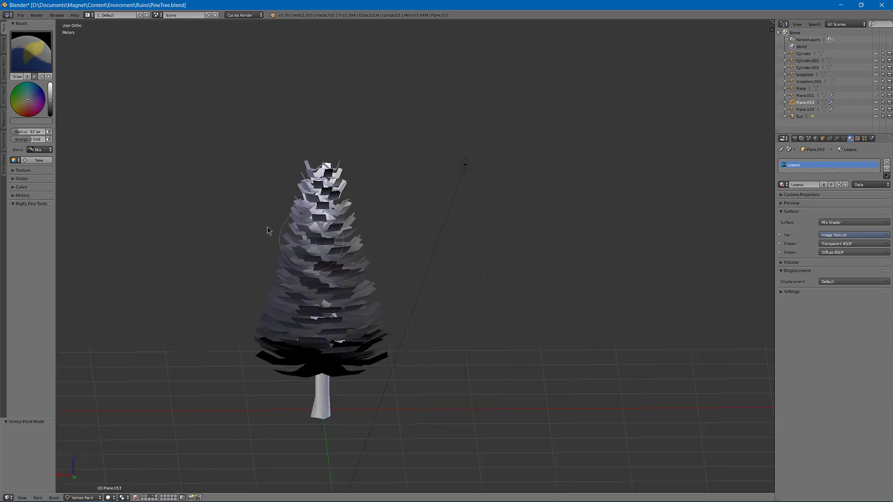
Paint the branches just above the black tiers with a darker grey all around the tree.
click(50, 109)
drag(233, 332, 659, 323)
middle_drag(689, 329, 426, 326)
drag(426, 328, 828, 318)
middle_drag(745, 318, 636, 319)
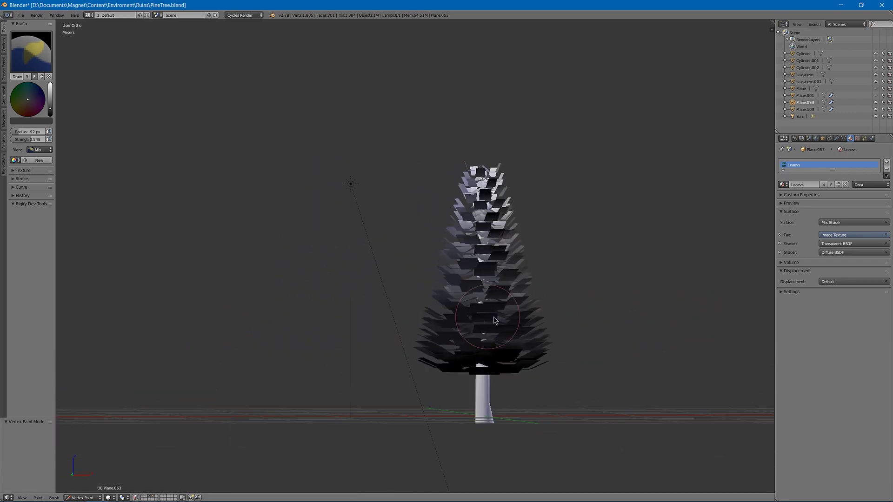
middle_drag(381, 297, 393, 301)
key(Tab)
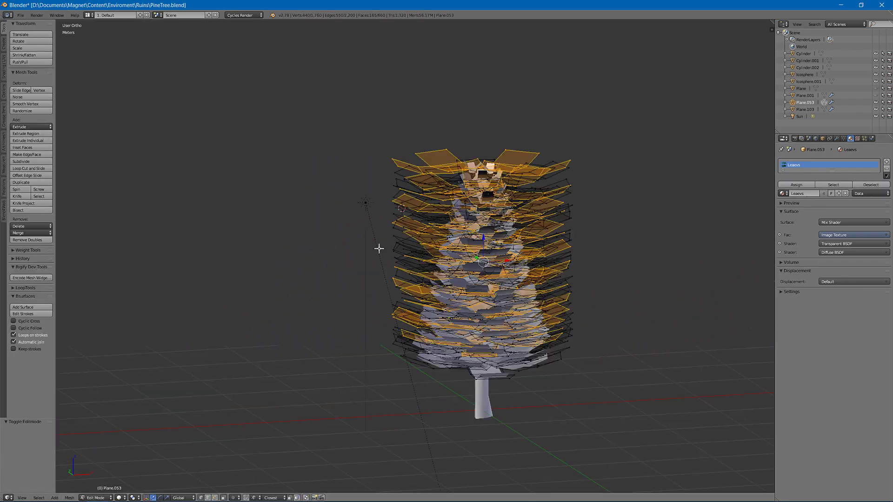
key(Tab)
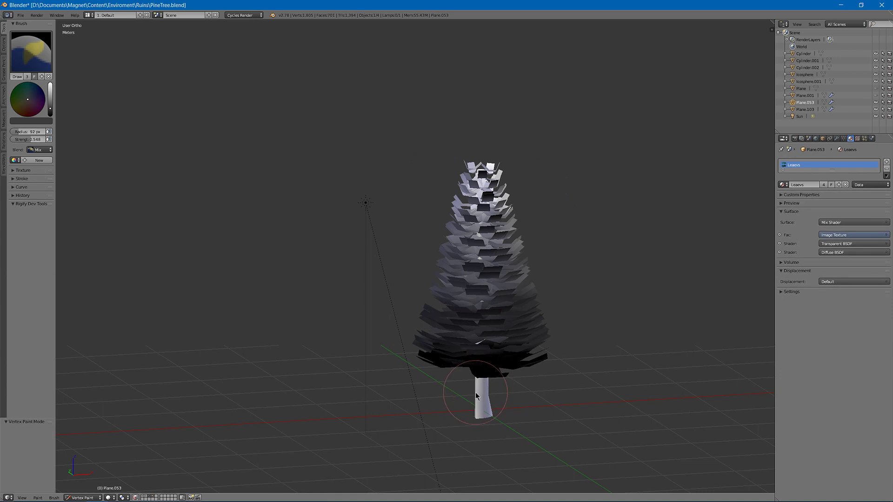
Return both the branches and the trunk to Object Mode and select them together for export.
click(21, 15)
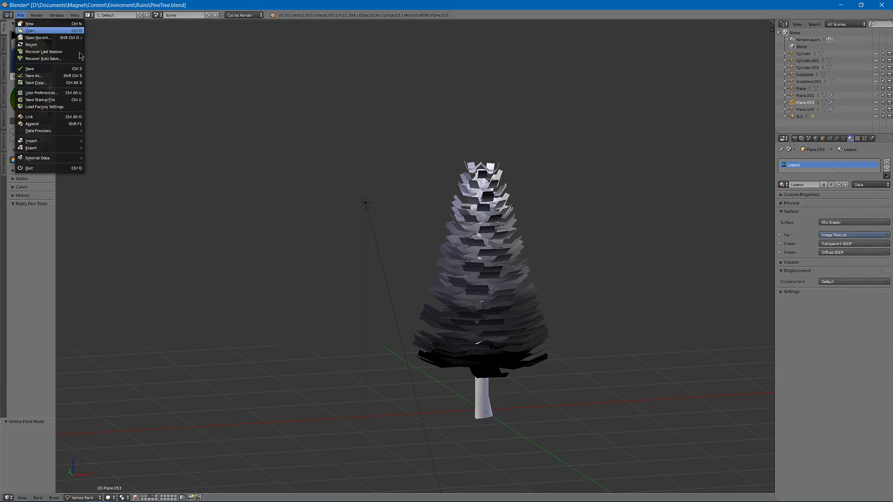
click(82, 498)
click(79, 490)
right_click(480, 410)
key(v)
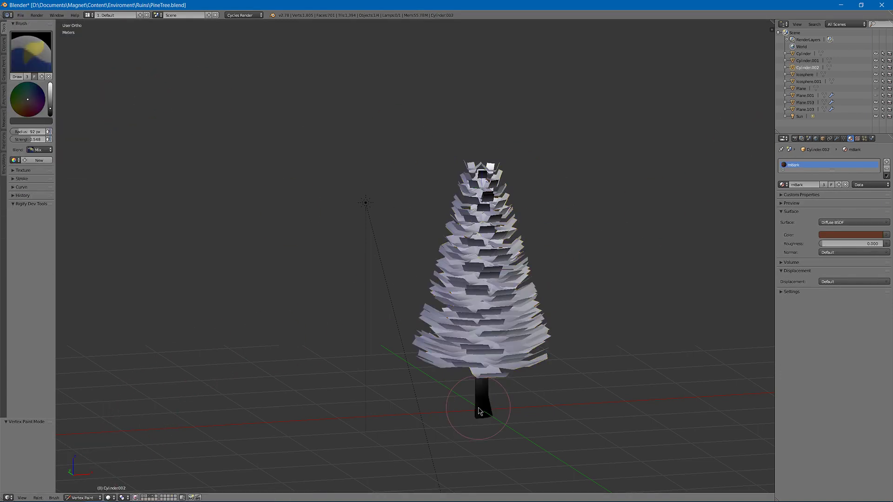
click(82, 498)
click(79, 489)
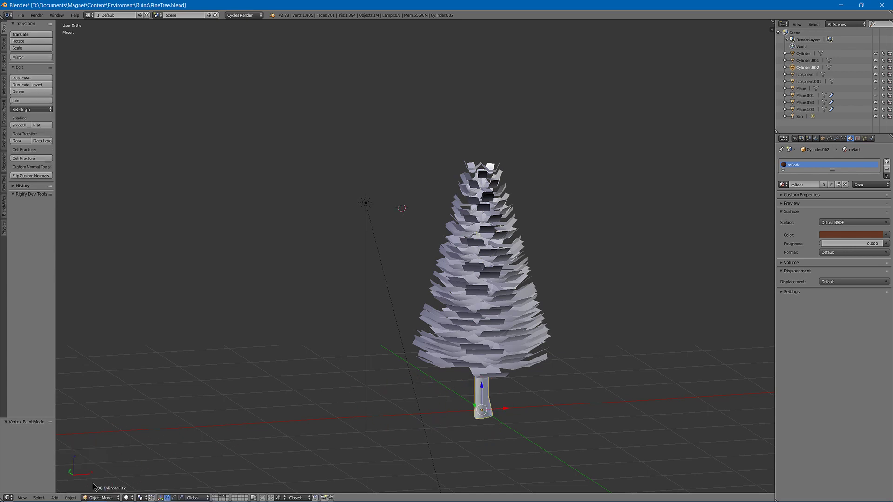
right_click(454, 347)
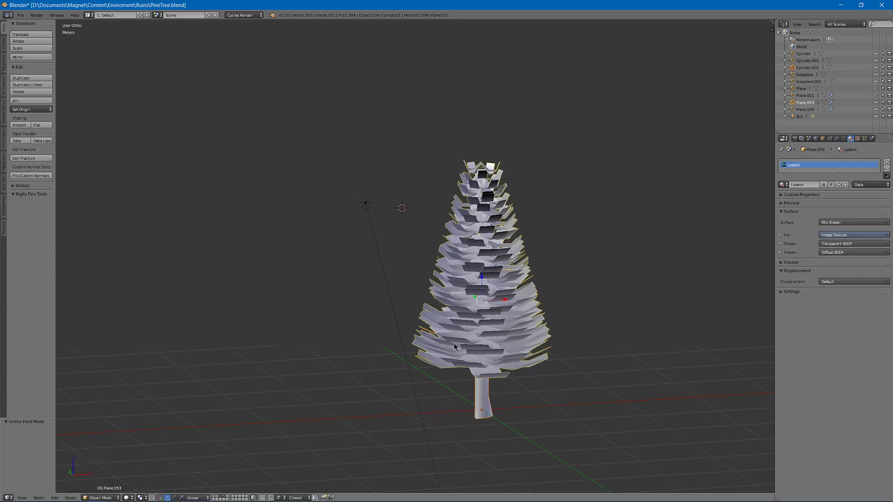
Export the selected branches and trunk as the source file of smPineTreeC, and switch to Unreal to view the reimported tree in the level.
click(21, 15)
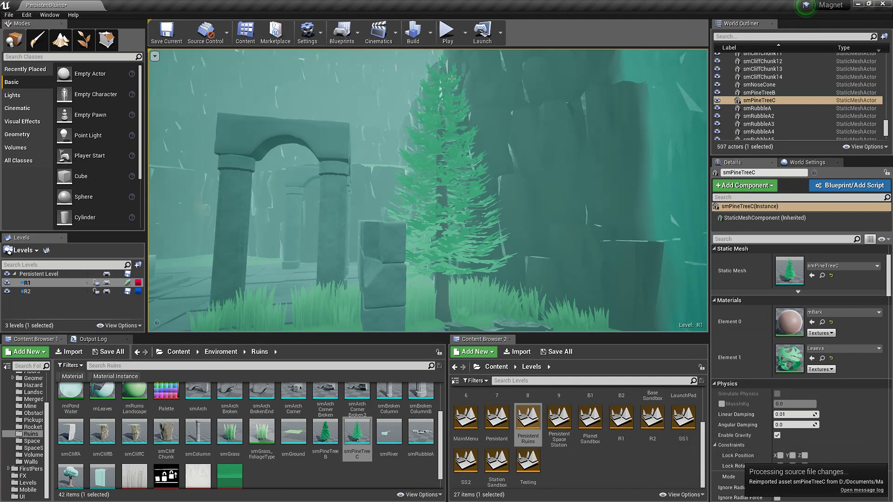
right_drag(514, 210, 421, 193)
key(w)
key(s)
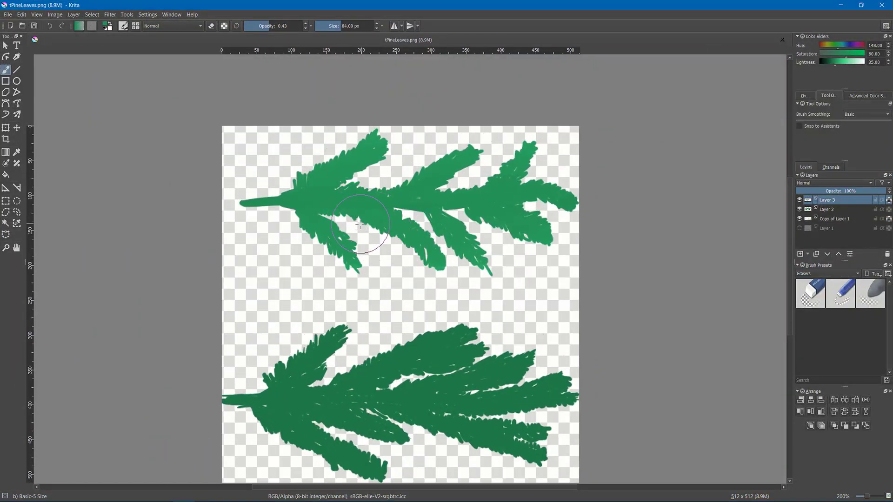
Switch to tPineLeaves.png in Krita, unlock the alpha of Layer 3, and set a smaller brush with higher opacity.
key(bracketleft)
key(bracketleft)
key(bracketleft)
key(bracketleft)
key(bracketleft)
key(bracketleft)
key(bracketleft)
key(bracketleft)
click(889, 201)
drag(279, 27, 321, 27)
click(326, 27)
Extend the light green branch's stem to the canvas edge, fill out its side twigs with green strokes, and save the PNG.
drag(242, 203, 223, 206)
drag(245, 200, 303, 142)
mouse_move(246, 208)
mouse_down()
mouse_move(283, 253)
mouse_move(301, 262)
mouse_up()
mouse_move(357, 253)
mouse_down()
mouse_move(360, 281)
mouse_move(374, 279)
mouse_up()
drag(398, 185, 487, 134)
middle_drag(471, 149, 470, 129)
drag(384, 172, 482, 122)
drag(484, 169, 512, 136)
drag(435, 247, 442, 256)
drag(288, 231, 313, 249)
drag(252, 193, 274, 211)
middle_drag(451, 187, 415, 183)
key(ctrl+s)
click(555, 370)
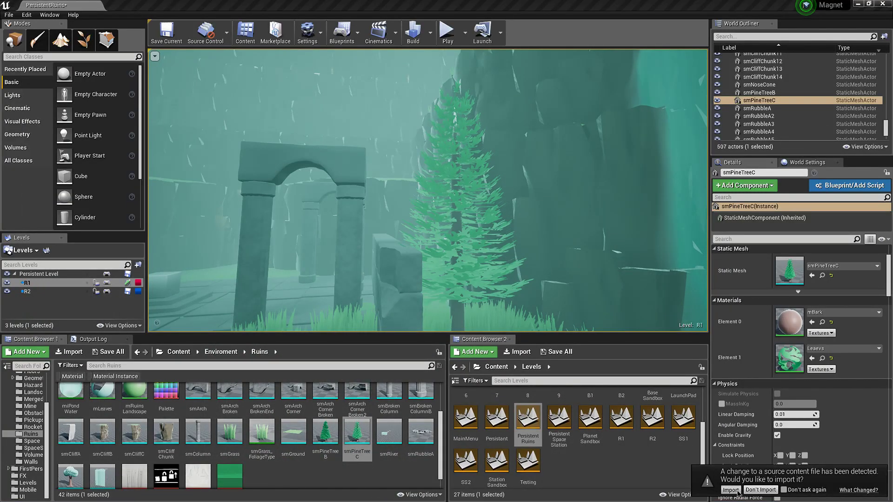
Switch to Unreal, import the changed leaf texture, and focus the view on the pine tree.
click(730, 489)
key(f)
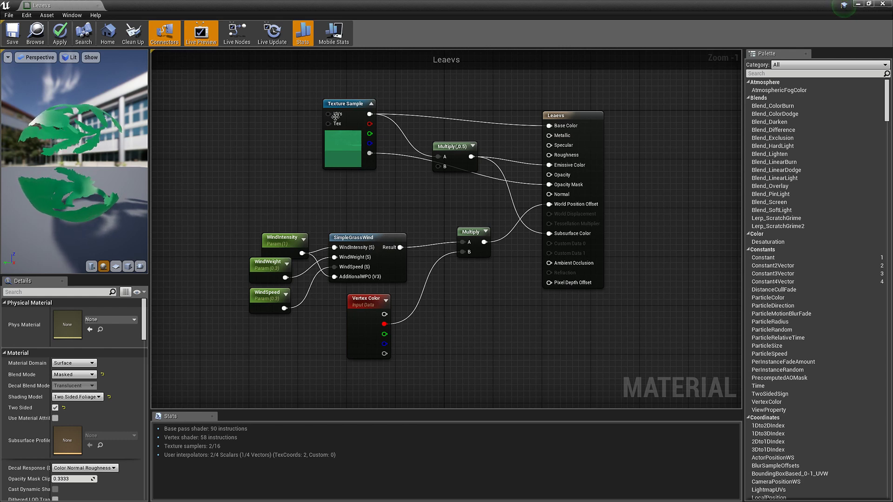
Open the Leaevs material and examine its leaf texture sample and the material's own settings.
click(346, 100)
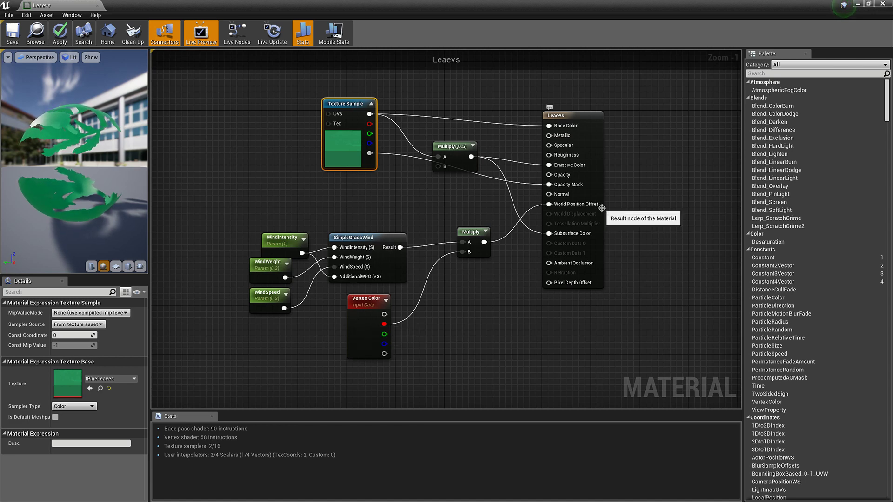
click(367, 181)
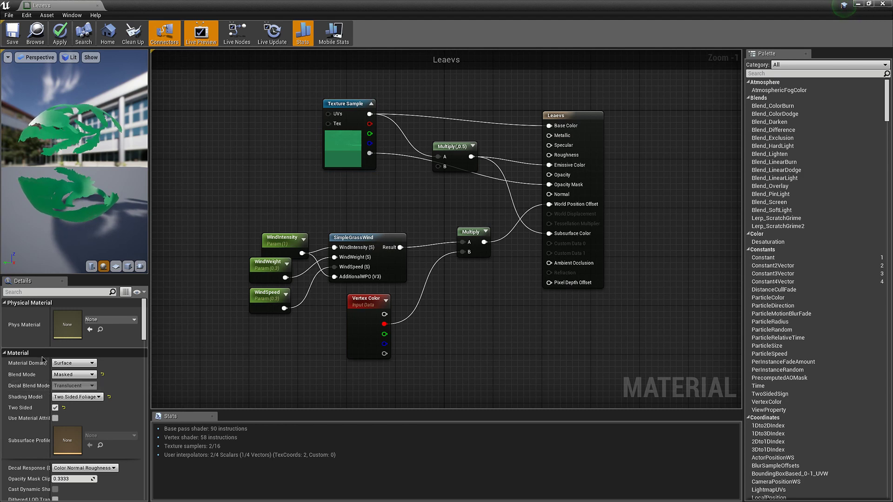